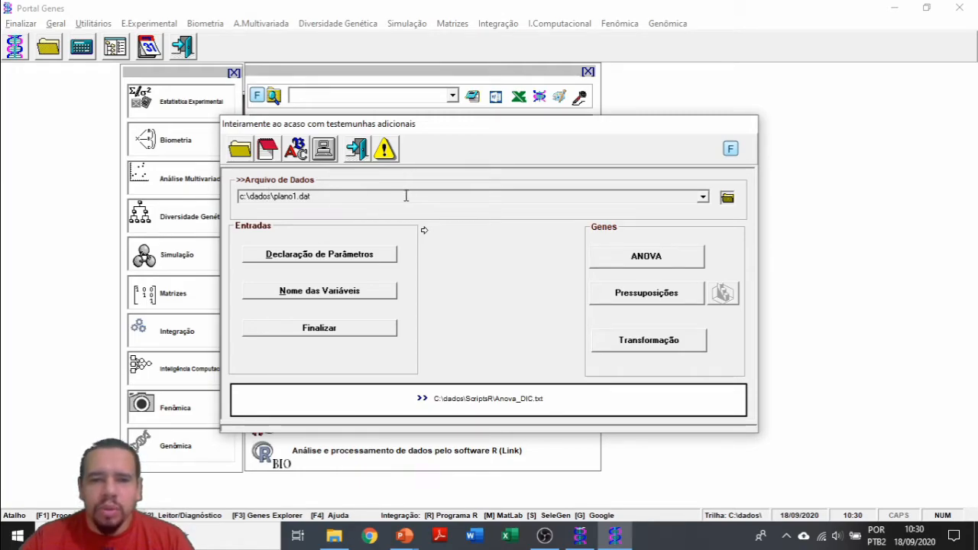
Read the data of Plano1.dat from the parameter declaration, review the report and close it.
click(319, 253)
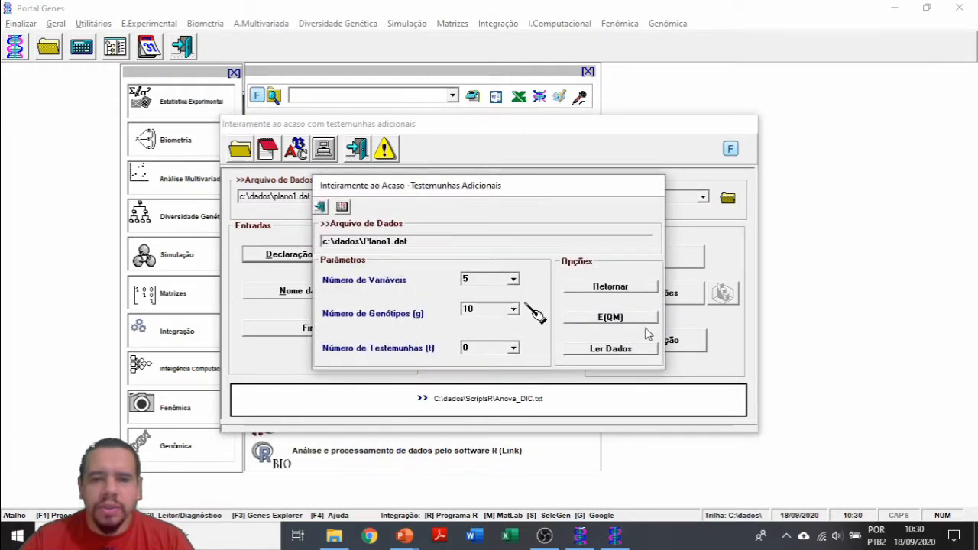
click(615, 351)
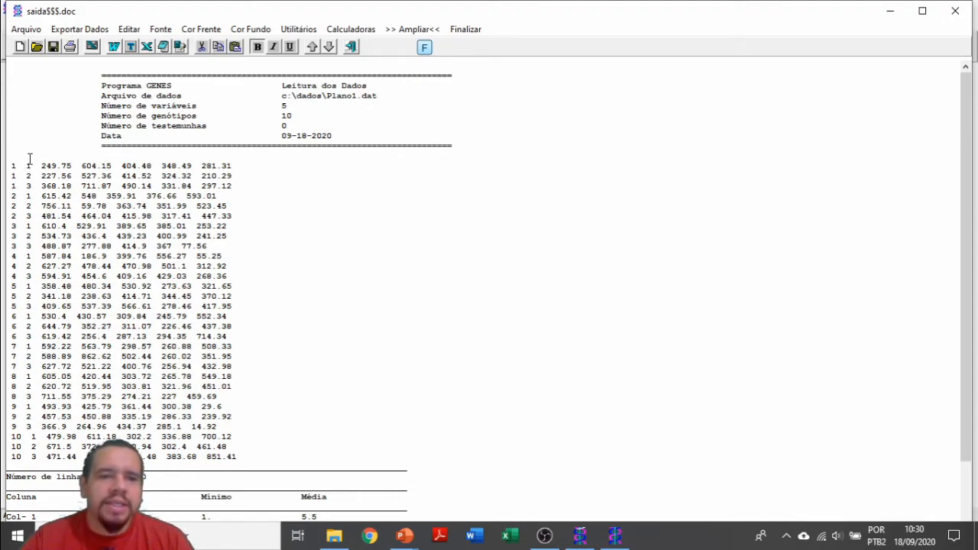
click(350, 47)
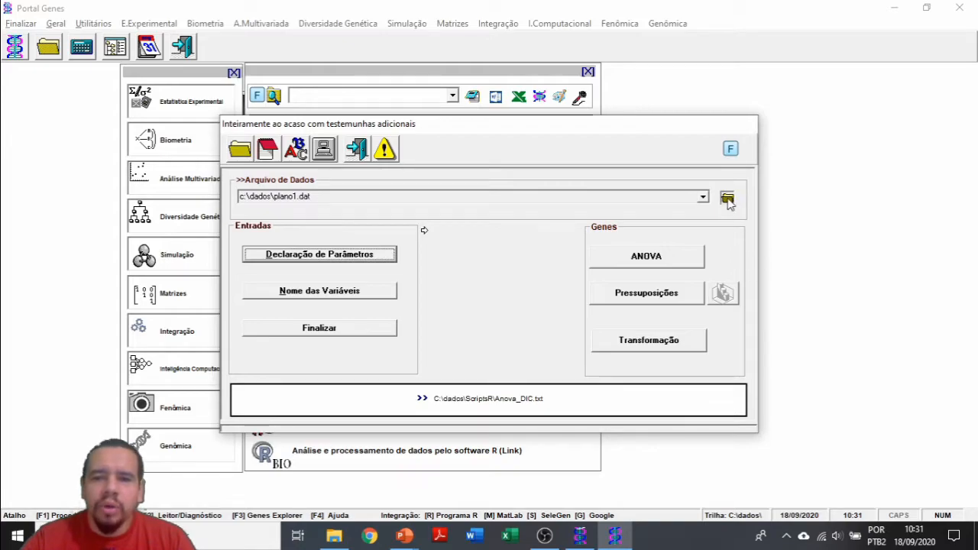
Open AulaDIC.txt from the C:\dados\RGV024 folder as the data file in the data editor.
click(242, 155)
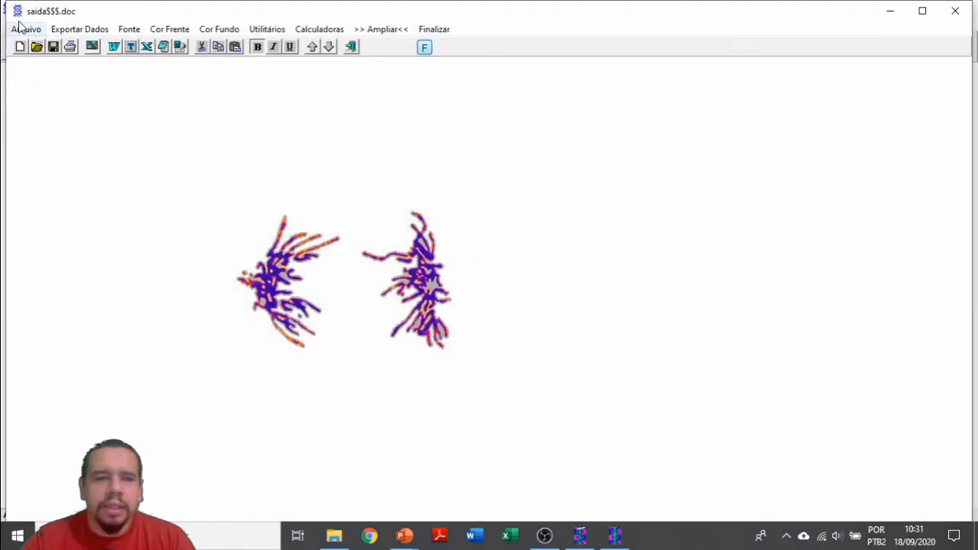
click(35, 48)
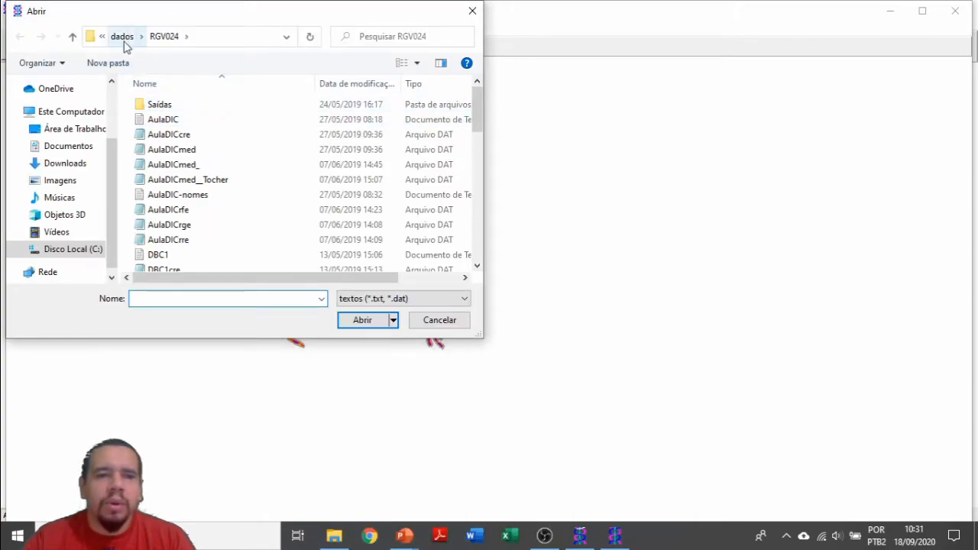
click(124, 38)
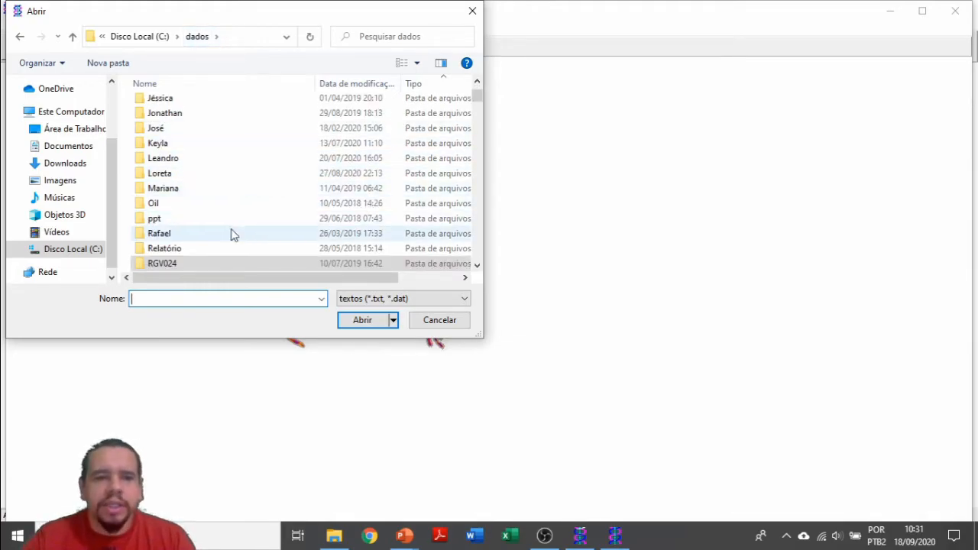
double_click(167, 265)
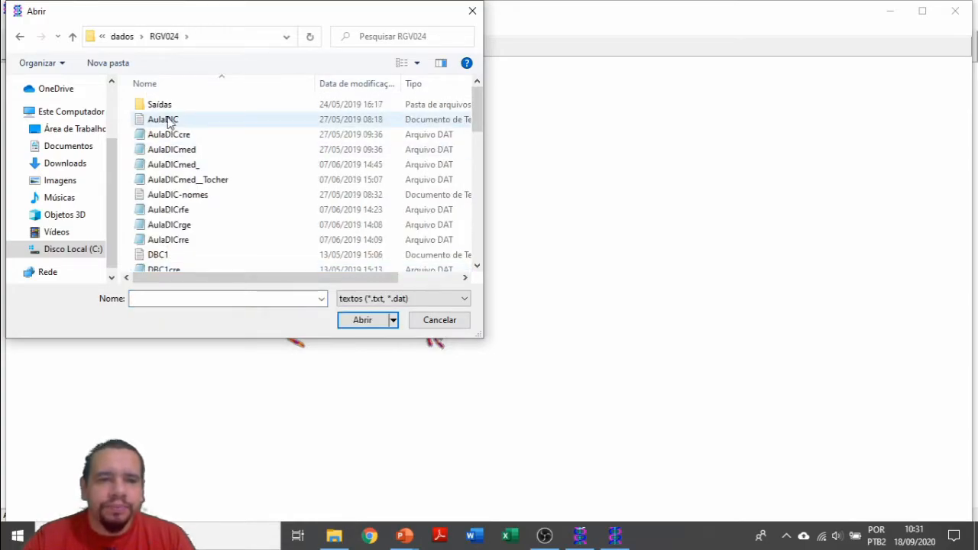
mouse_move(477, 115)
mouse_down()
mouse_move(473, 216)
mouse_move(487, 268)
mouse_move(478, 263)
mouse_move(471, 102)
mouse_up()
double_click(163, 119)
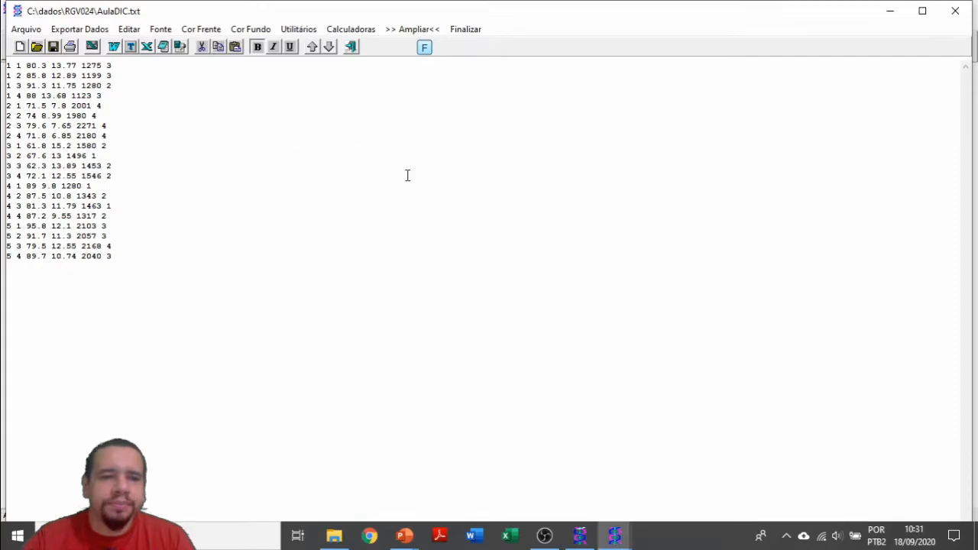
Enlarge the AulaDIC.txt text, examine the first row's variable values and return to the analysis form.
click(312, 47)
click(312, 46)
click(312, 46)
click(312, 47)
click(312, 46)
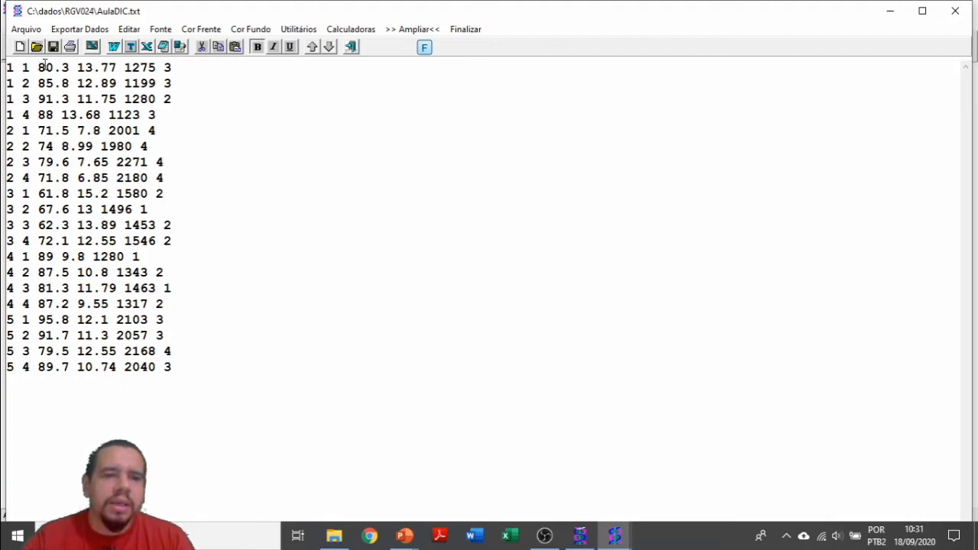
drag(173, 73, 39, 70)
click(174, 71)
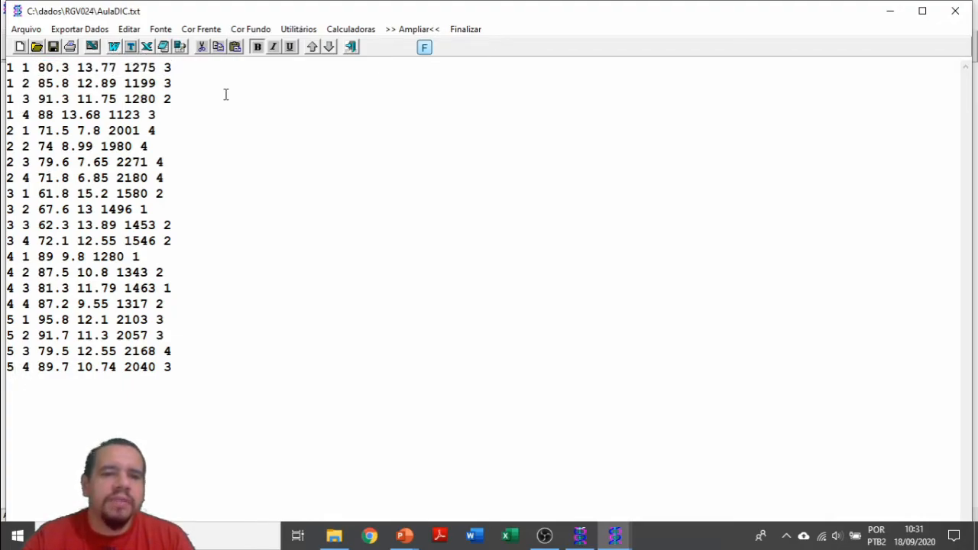
click(354, 48)
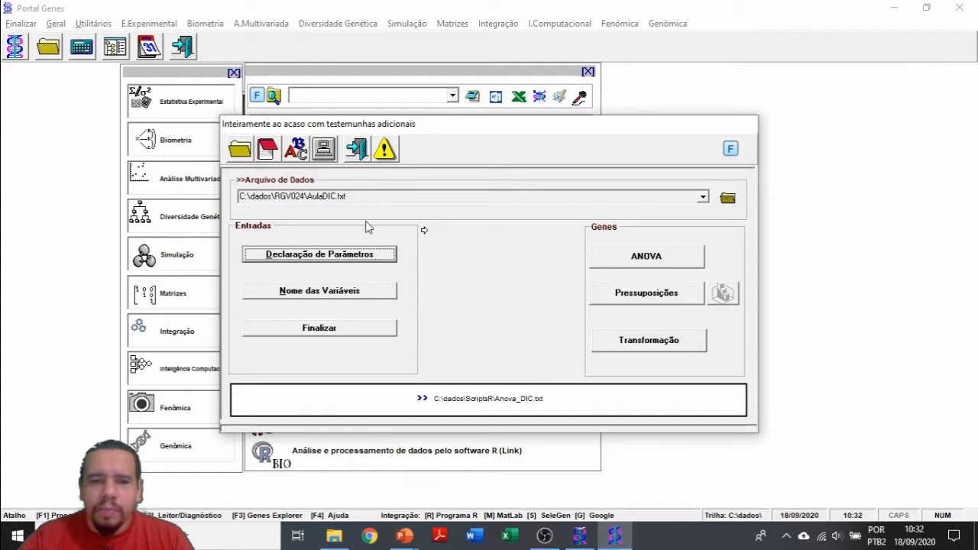
Check the AulaDIC.txt file report and read its data with 4 variables, 5 genotypes and 0 testemunhas.
click(341, 261)
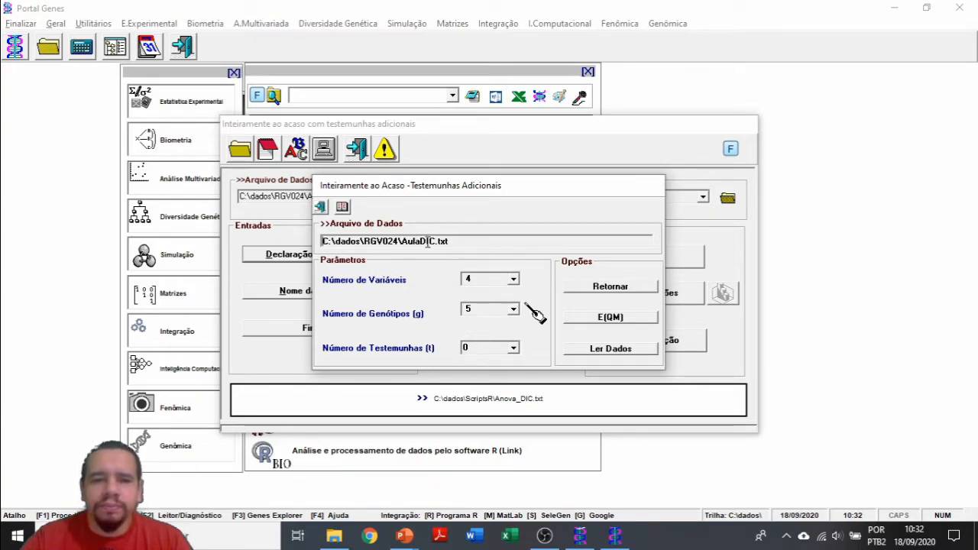
drag(476, 242, 320, 242)
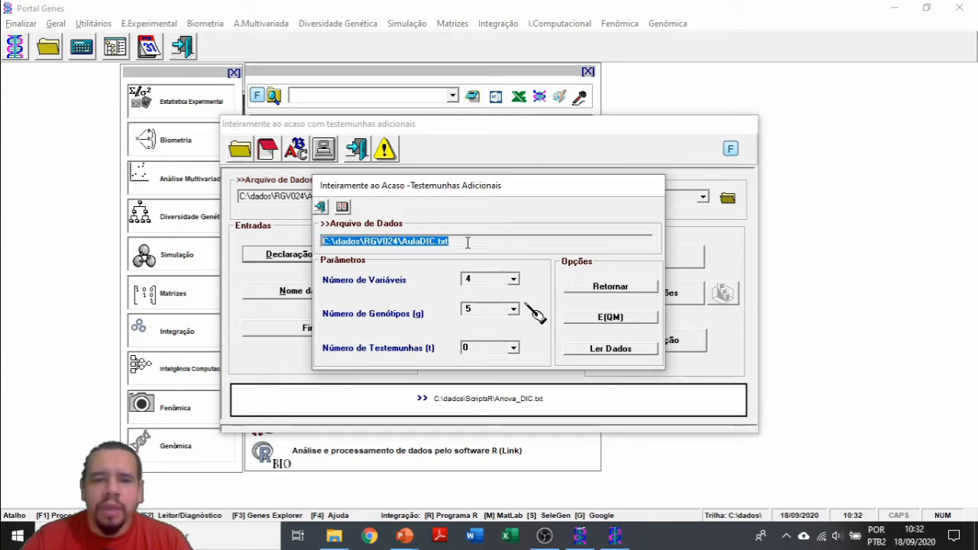
click(378, 226)
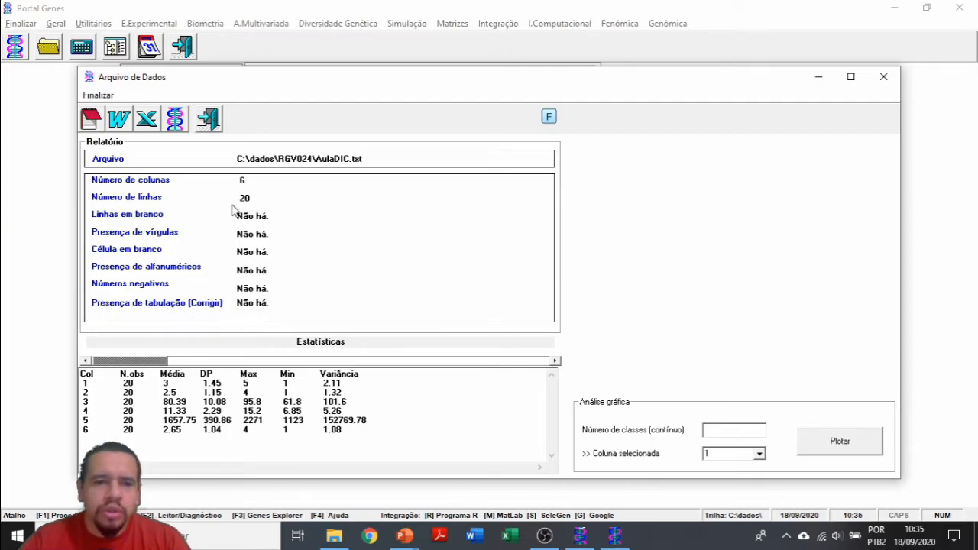
click(209, 120)
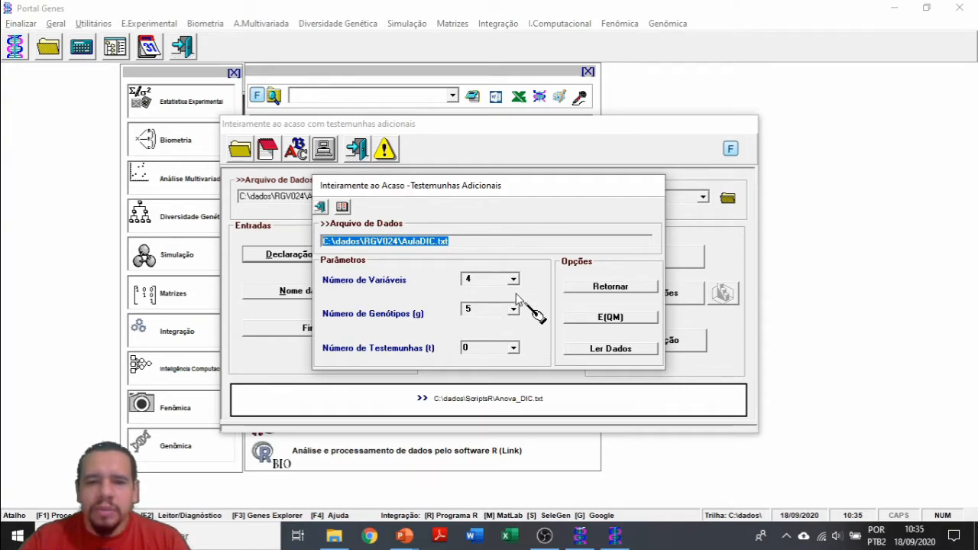
click(609, 350)
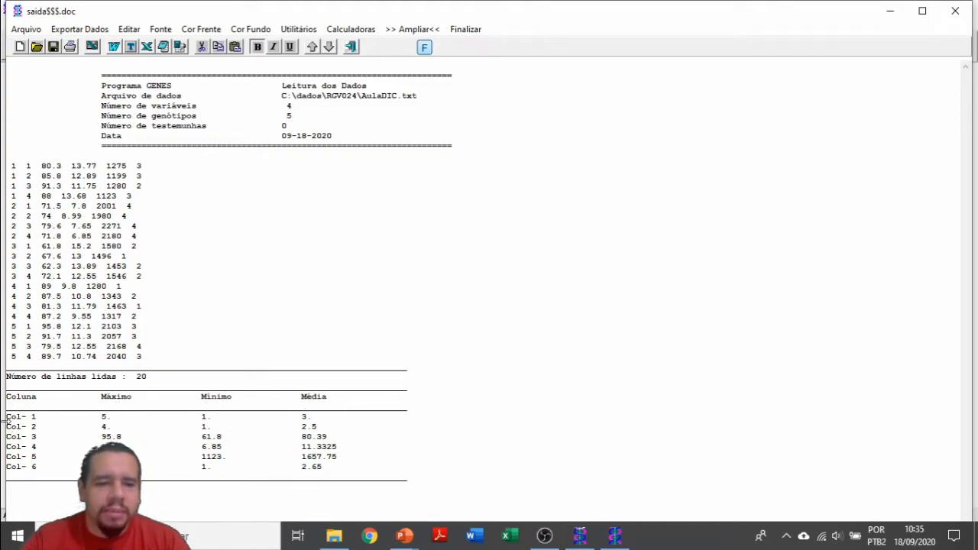
click(353, 47)
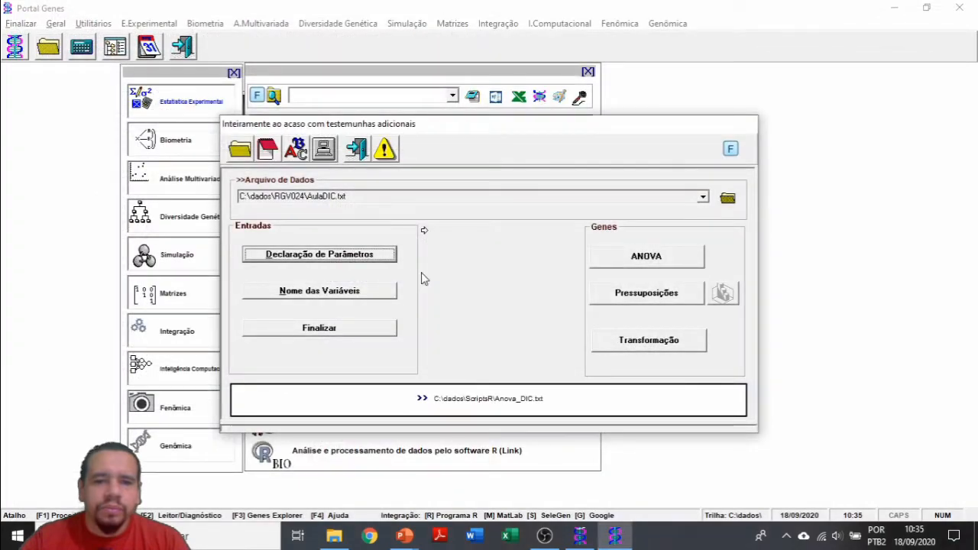
View the expected mean squares for the random and fixed models and return to the analysis form.
click(367, 257)
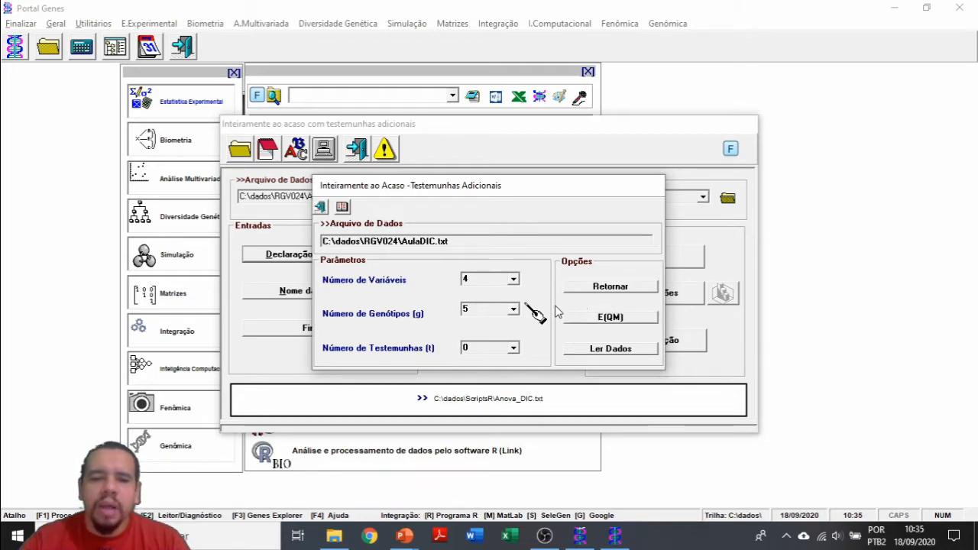
click(618, 320)
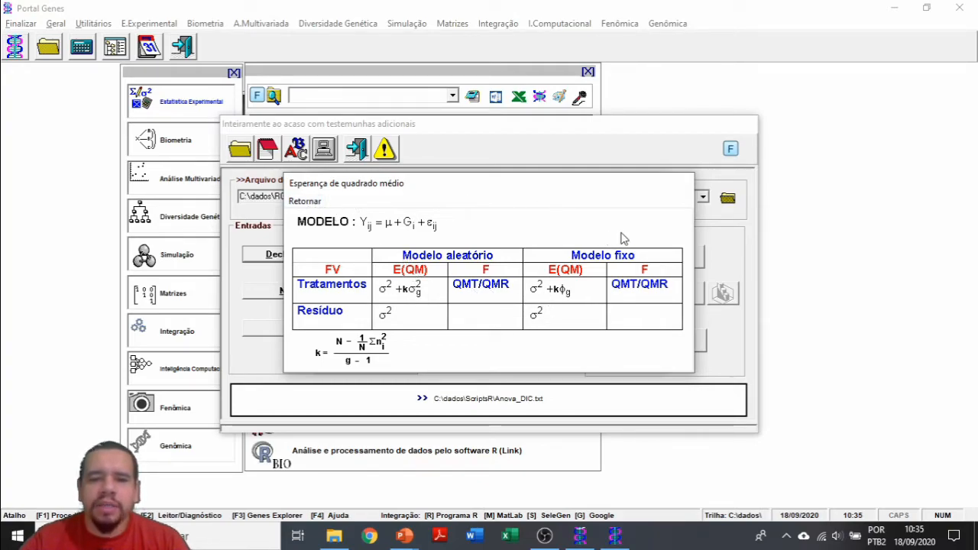
click(310, 203)
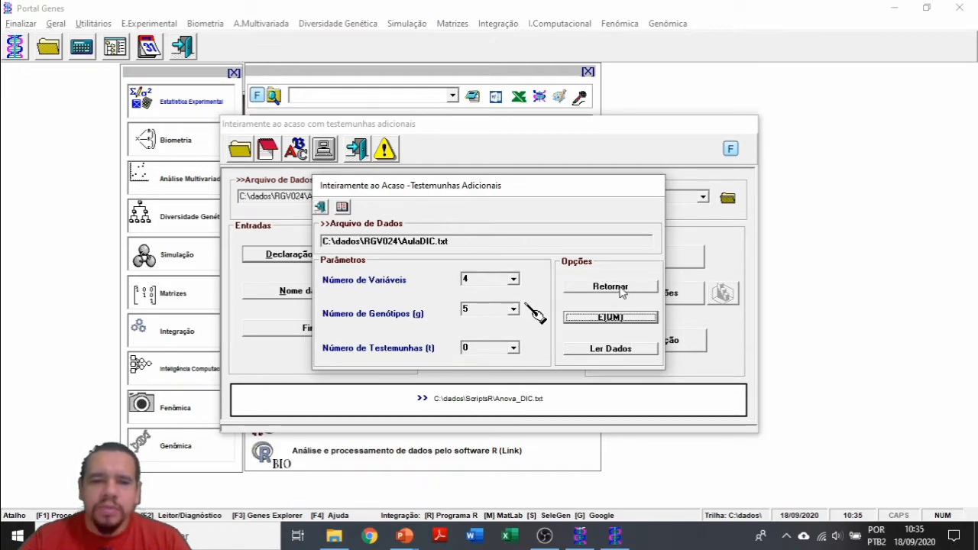
click(320, 207)
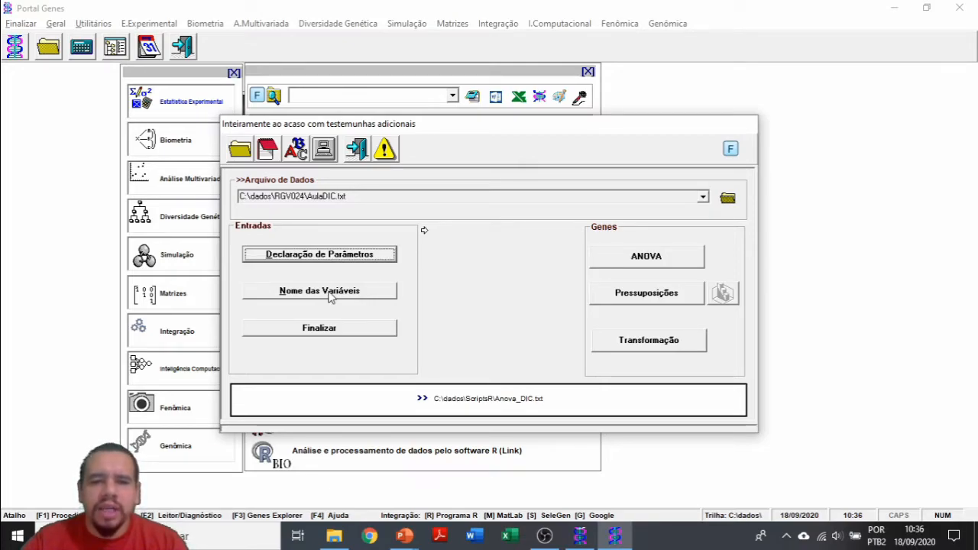
Open the variable names list and examine the names entered for the data columns.
click(332, 292)
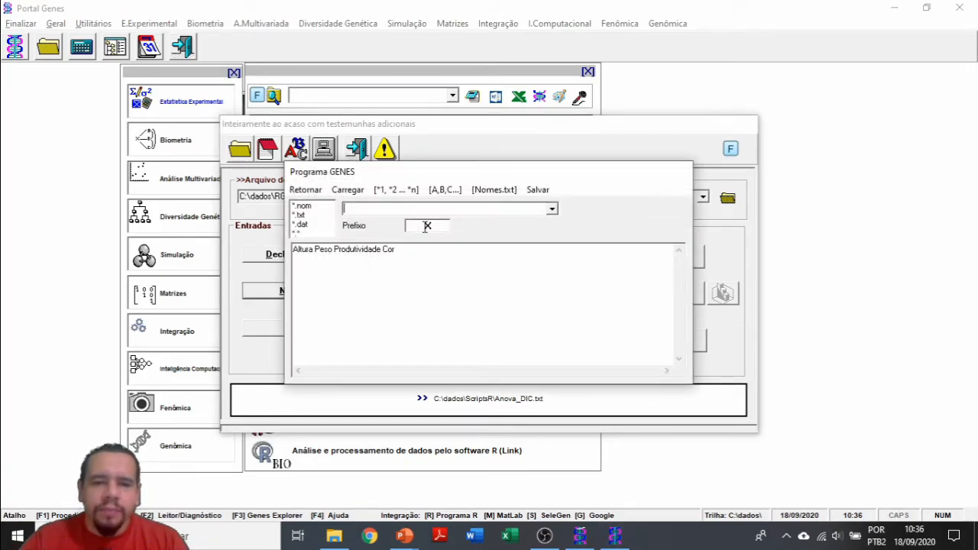
drag(406, 250, 292, 251)
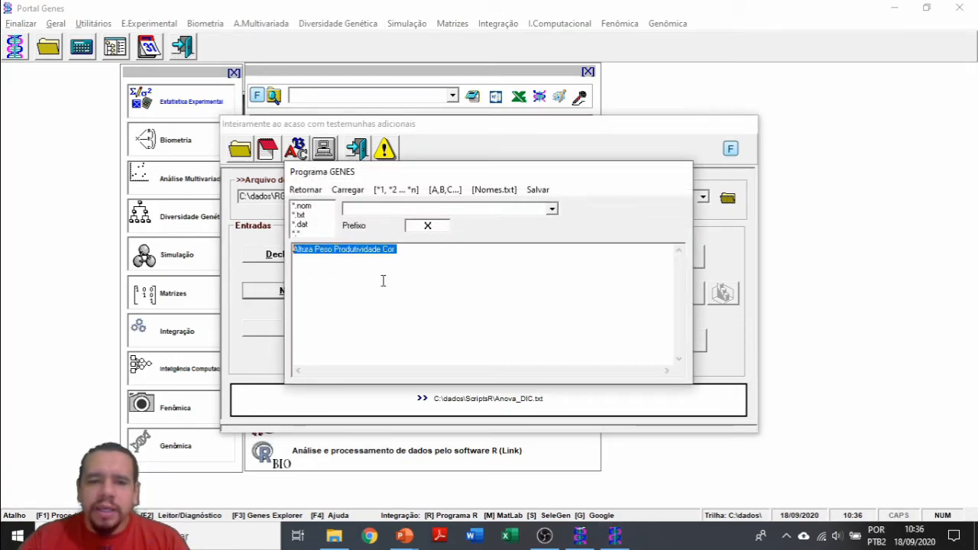
click(453, 281)
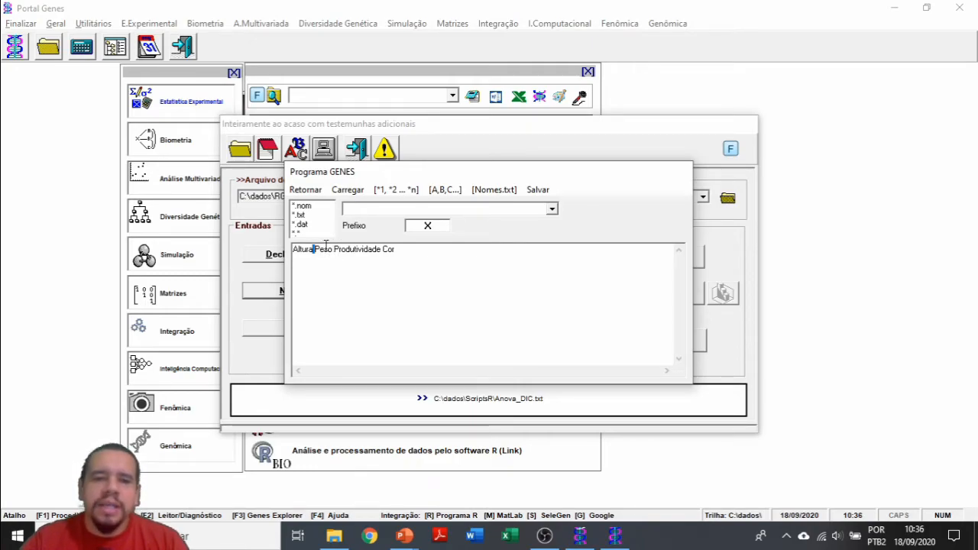
Replace the space between Altura and Peso with a plus sign and undo the replacement.
drag(313, 248, 323, 253)
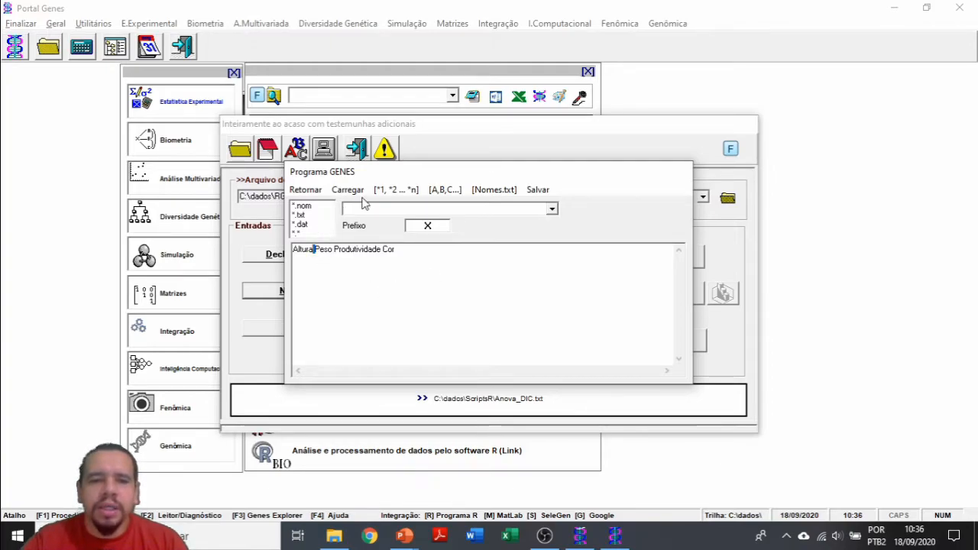
click(309, 190)
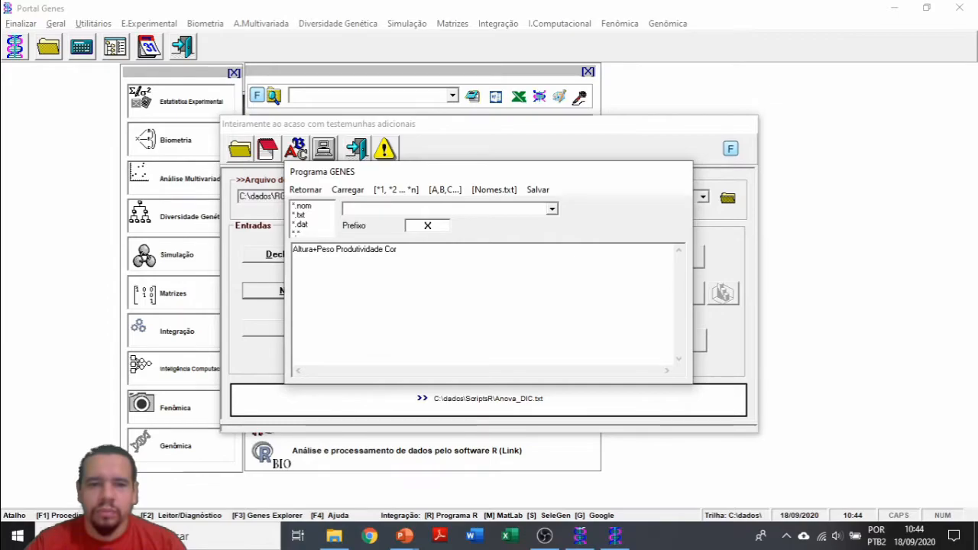
key(ctrl+z)
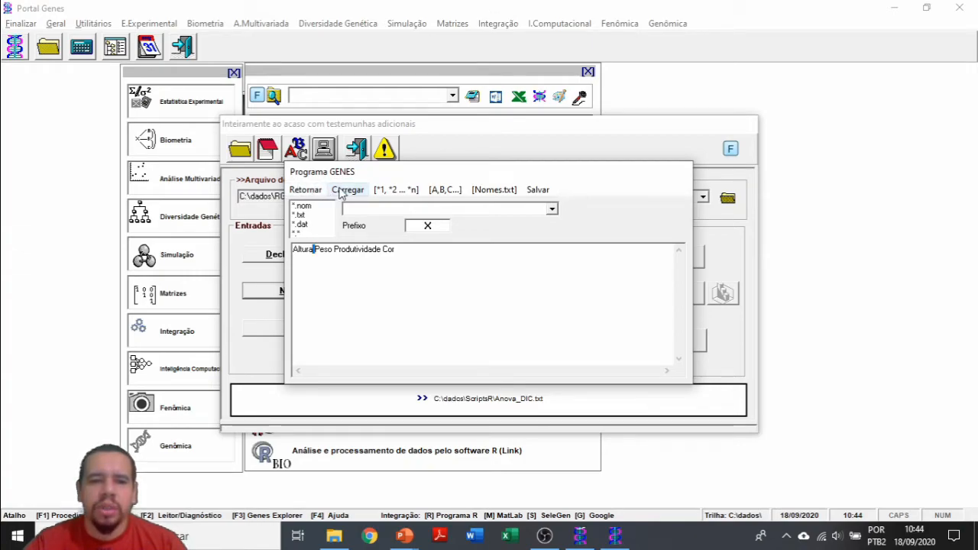
Open the AulaDIC-nomes file in the names editor, view its variable list and close the editor.
click(344, 191)
click(388, 189)
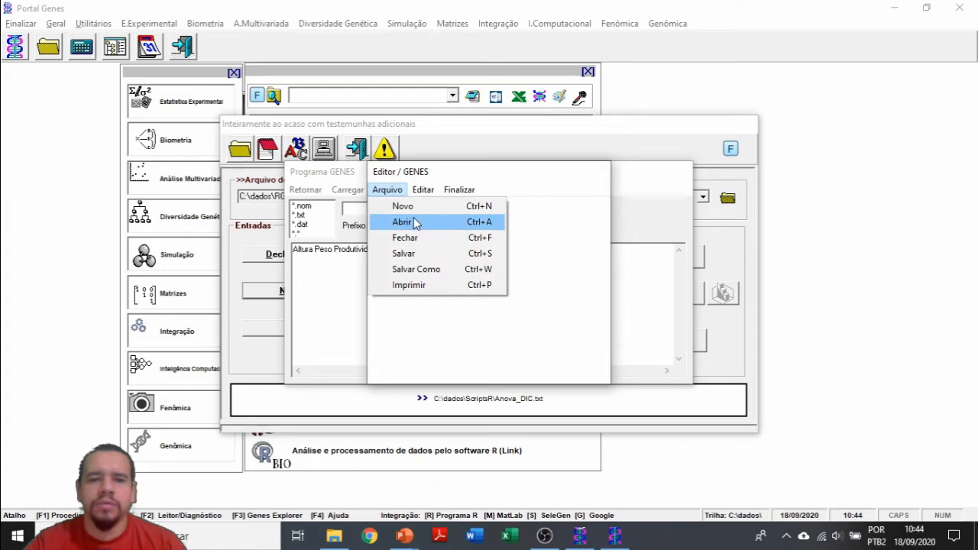
click(413, 222)
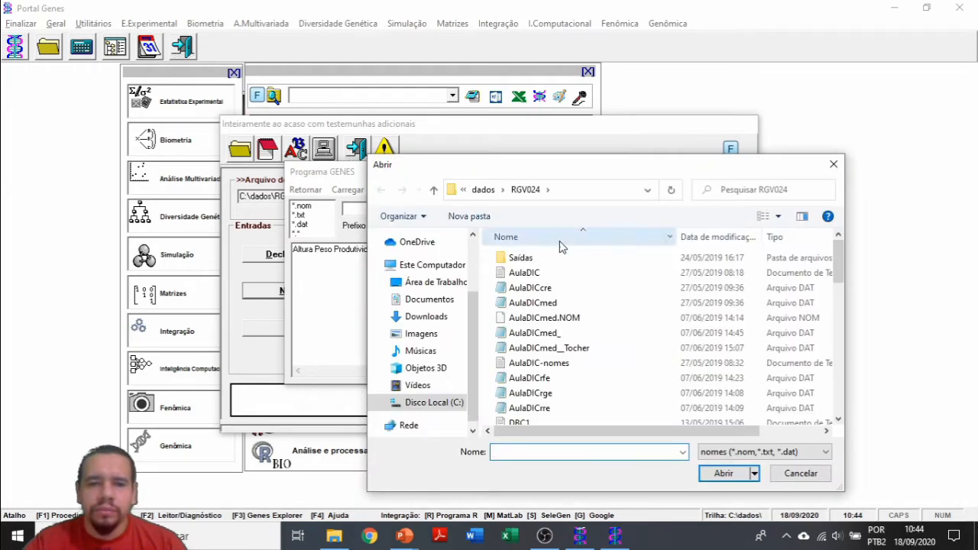
double_click(534, 365)
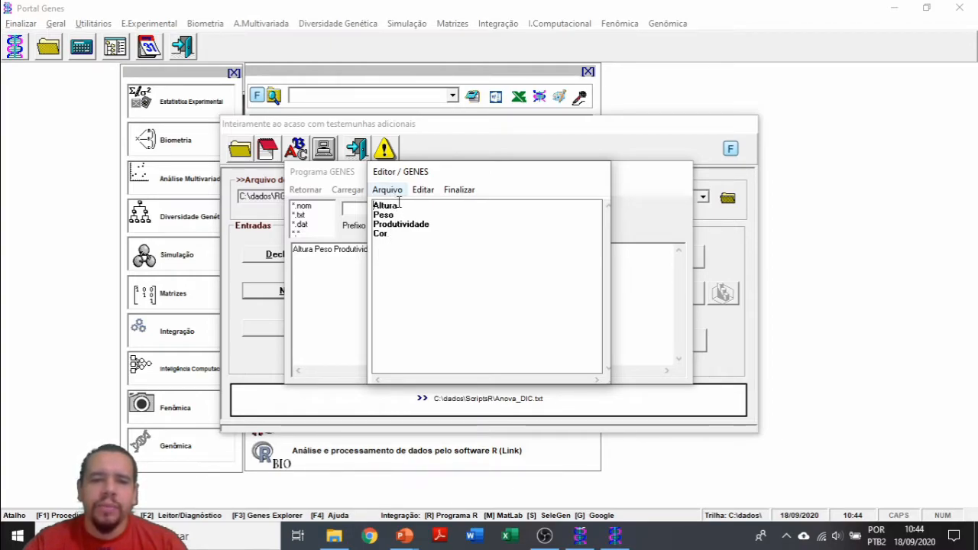
click(457, 191)
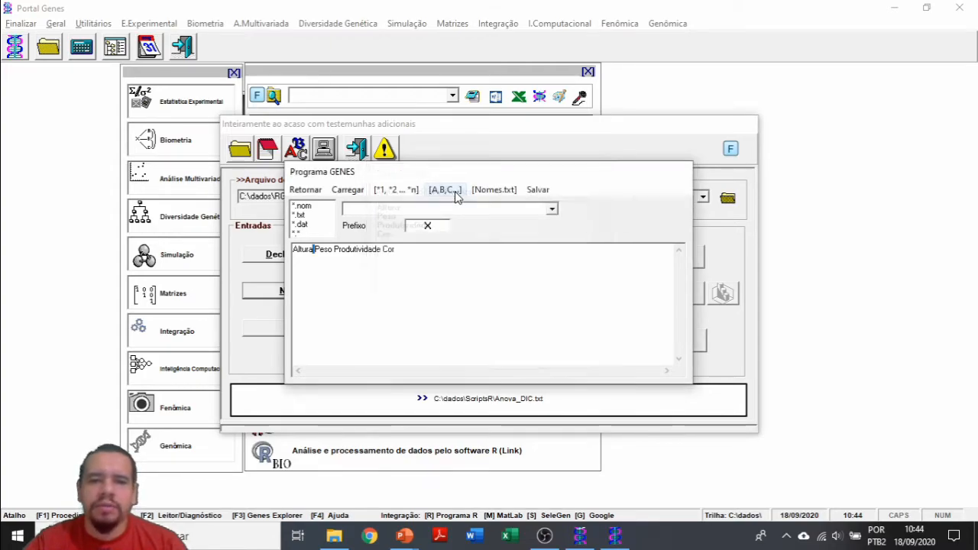
Highlight the complete line of variable names for review and return to the analysis form.
click(332, 263)
drag(423, 262, 290, 242)
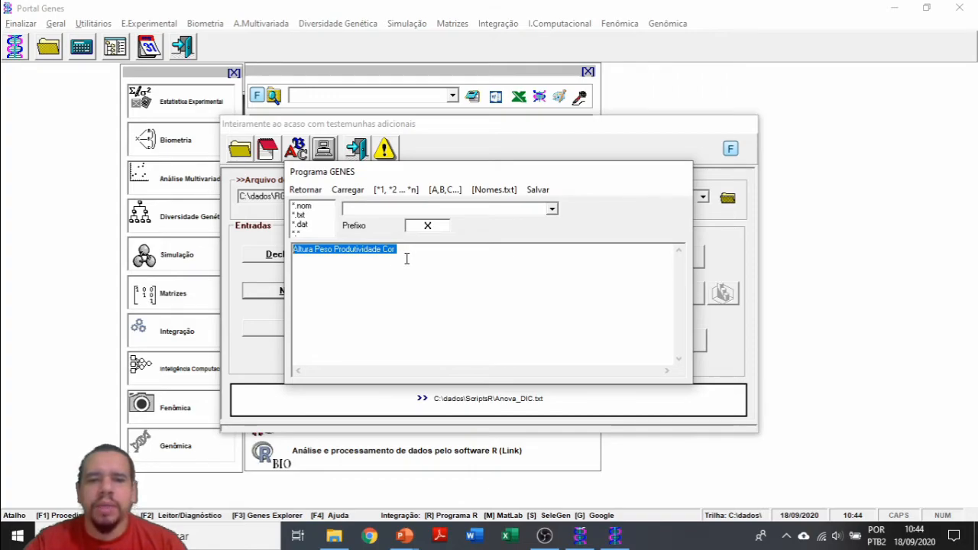
click(300, 190)
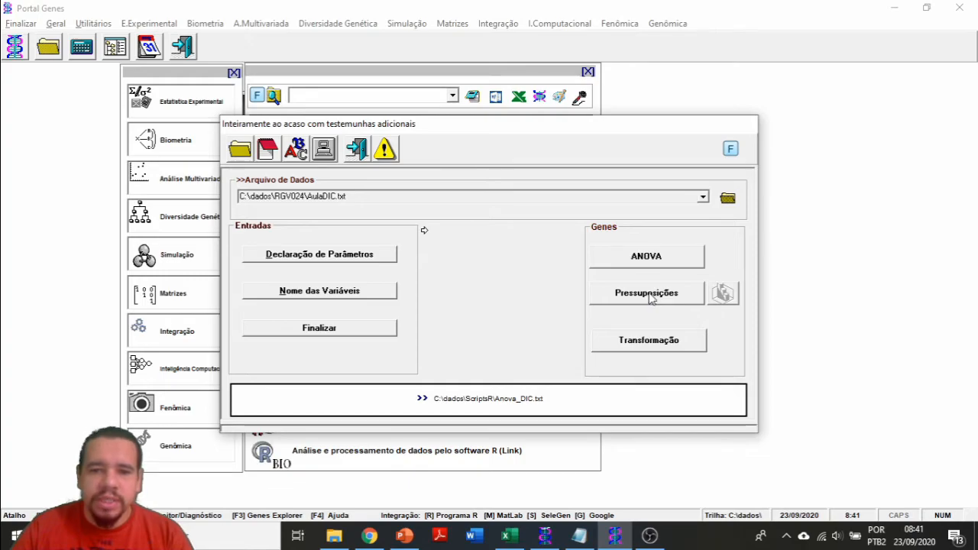
Run the ANOVA assumption tests (Pressuposições) on AulaDIC.txt with 5 classes.
click(651, 299)
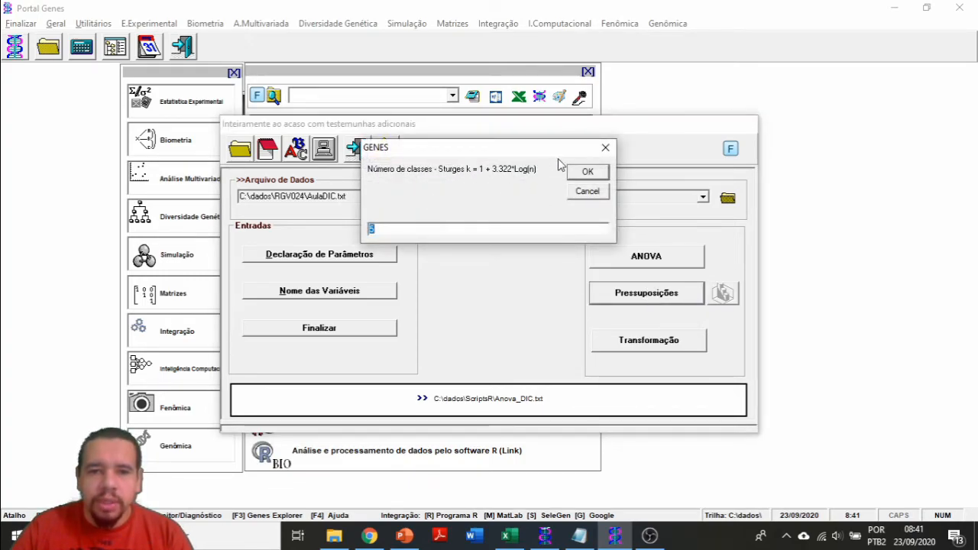
click(588, 173)
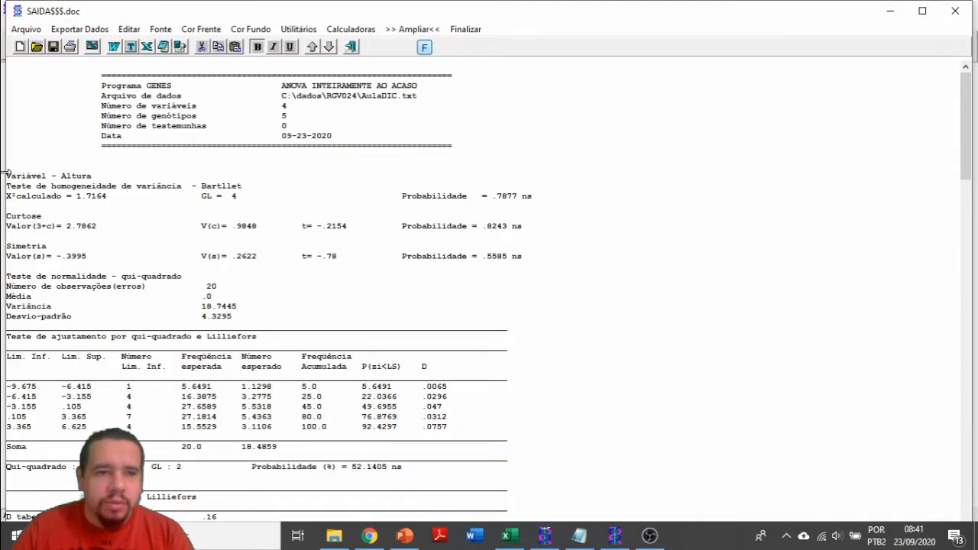
Examine the Bartlett variance homogeneity test for Altura, highlighting its probability and significance mark.
drag(10, 175, 287, 196)
click(453, 183)
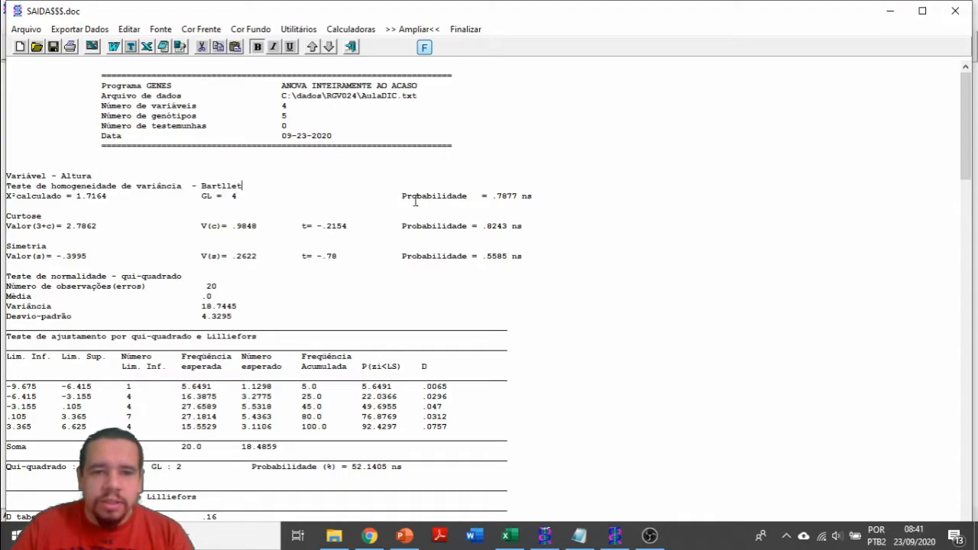
drag(402, 198, 523, 196)
click(522, 199)
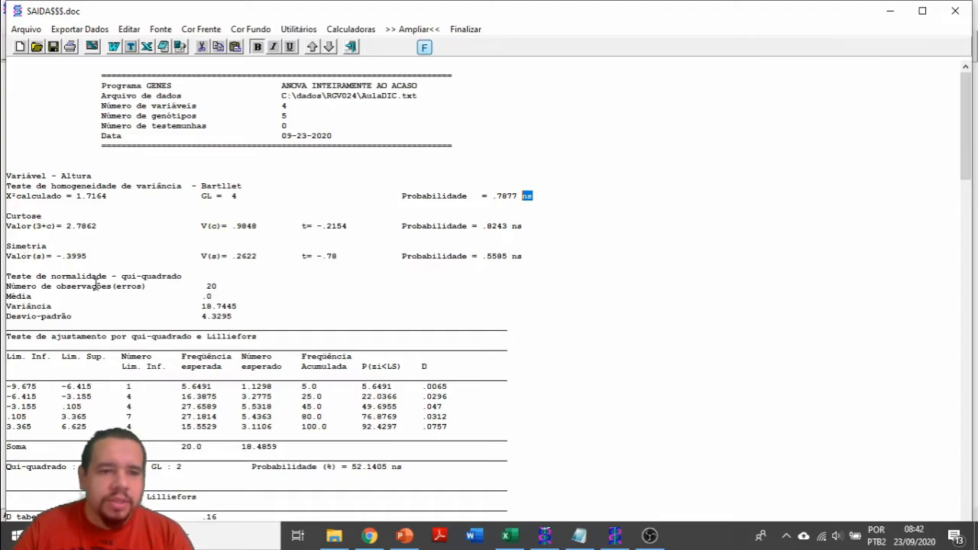
Examine the chi-square normality test for Altura, highlighting the goodness-of-fit heading and the test's probability.
scroll(97, 286, down, 3)
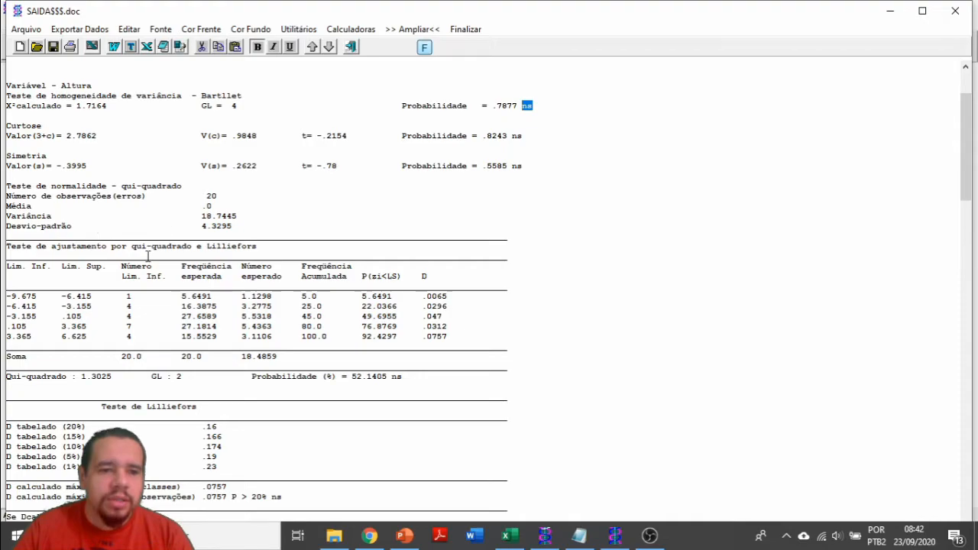
scroll(149, 256, down, 2)
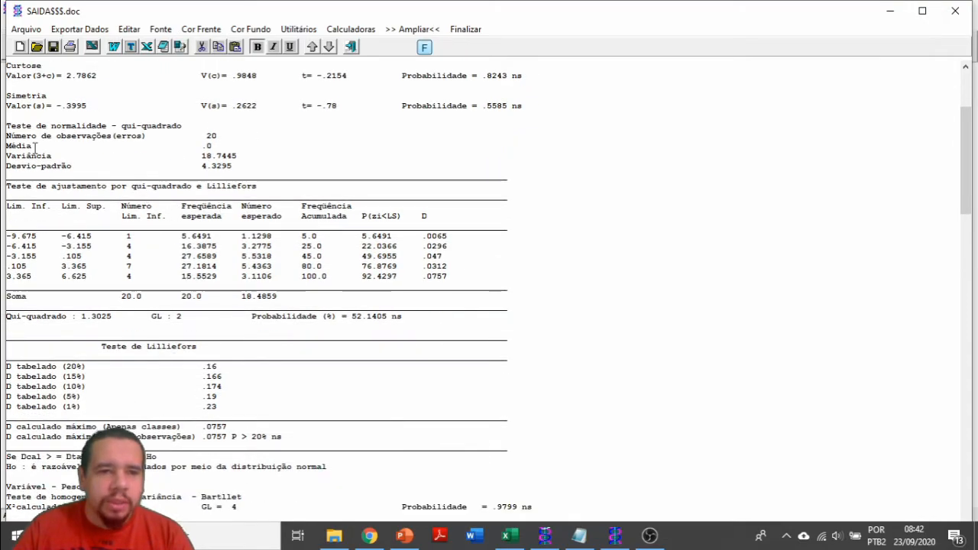
drag(12, 191, 260, 184)
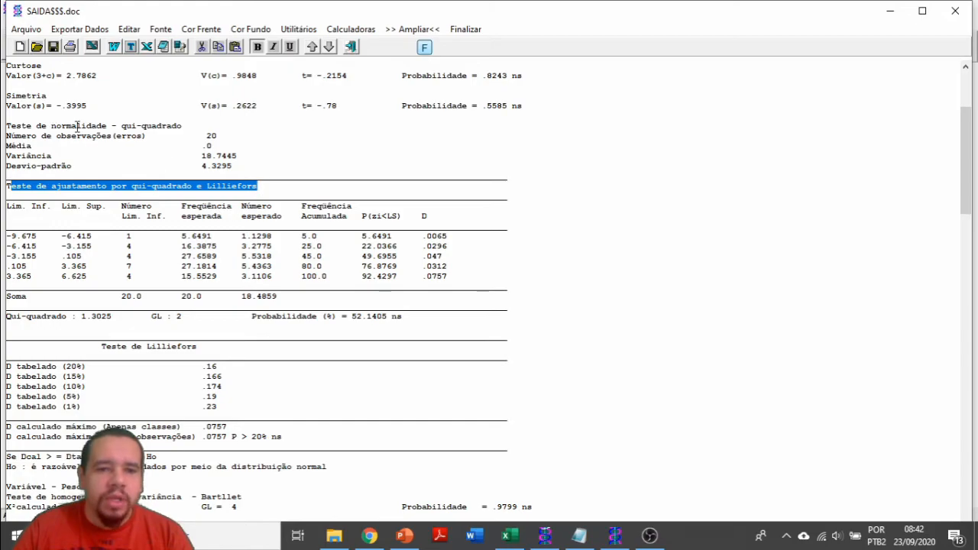
scroll(213, 308, down, 2)
drag(96, 286, 210, 287)
drag(403, 257, 351, 253)
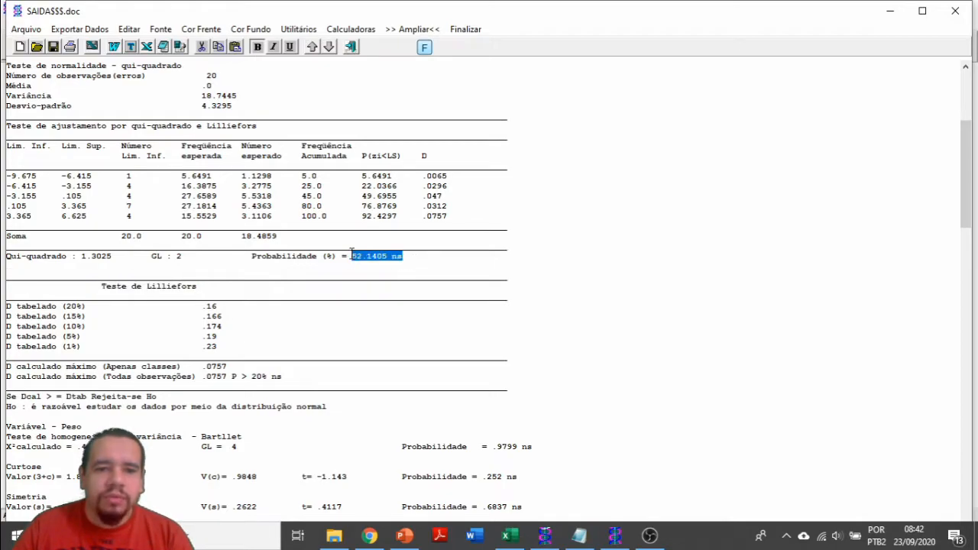
Examine the Lilliefors test for Altura, highlight the null hypothesis statement and close the assumptions report.
scroll(305, 295, down, 6)
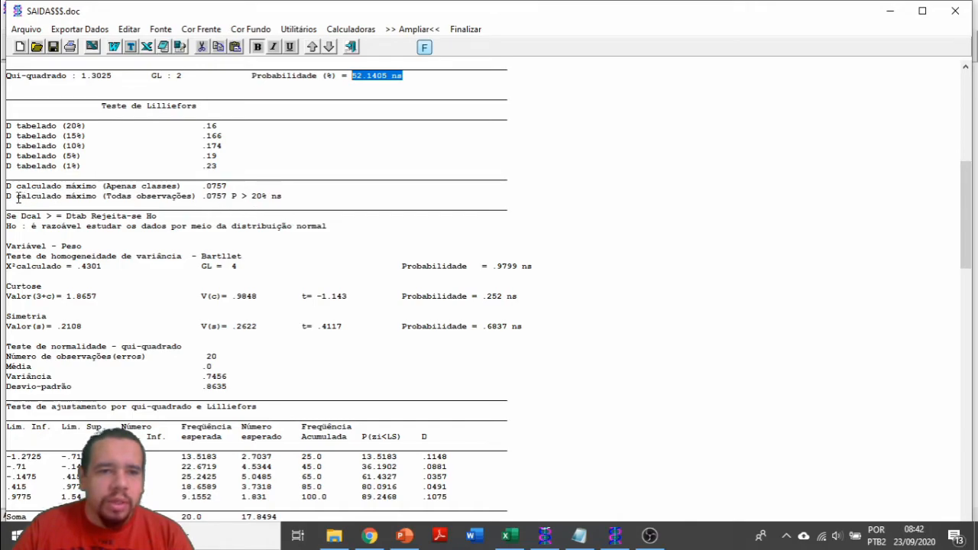
drag(283, 196, 232, 199)
click(129, 217)
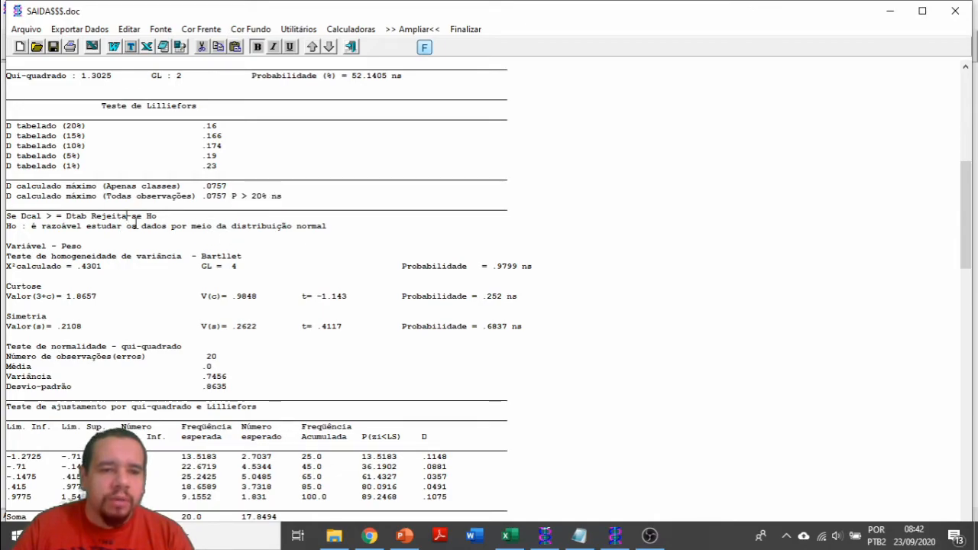
drag(32, 224, 326, 226)
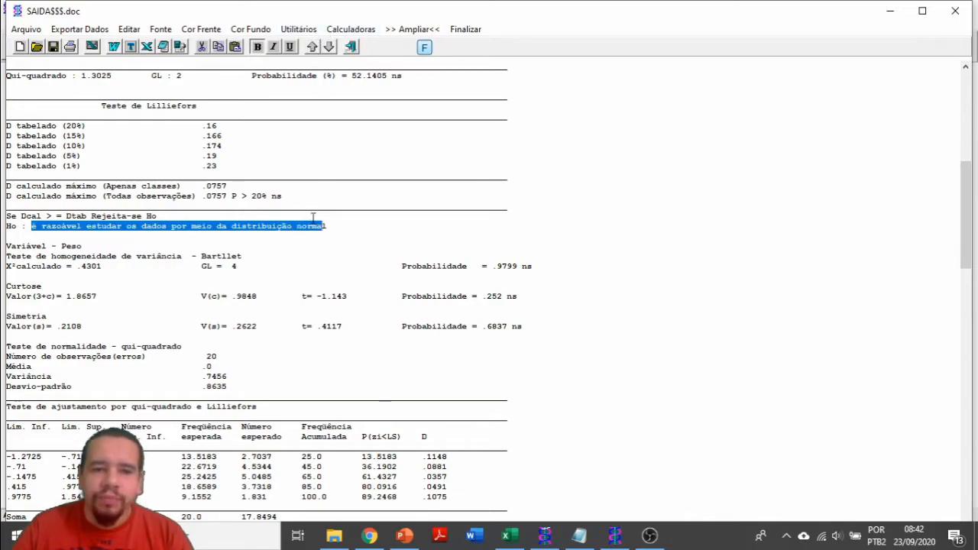
click(351, 47)
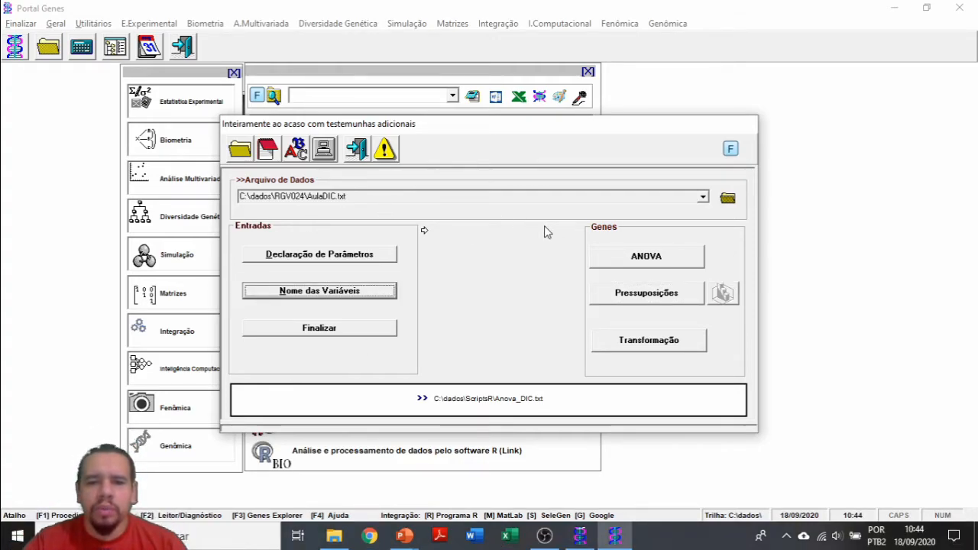
Run the ANOVA on AulaDIC.txt with 0 for missing data and enlarge the report text by two levels.
click(647, 257)
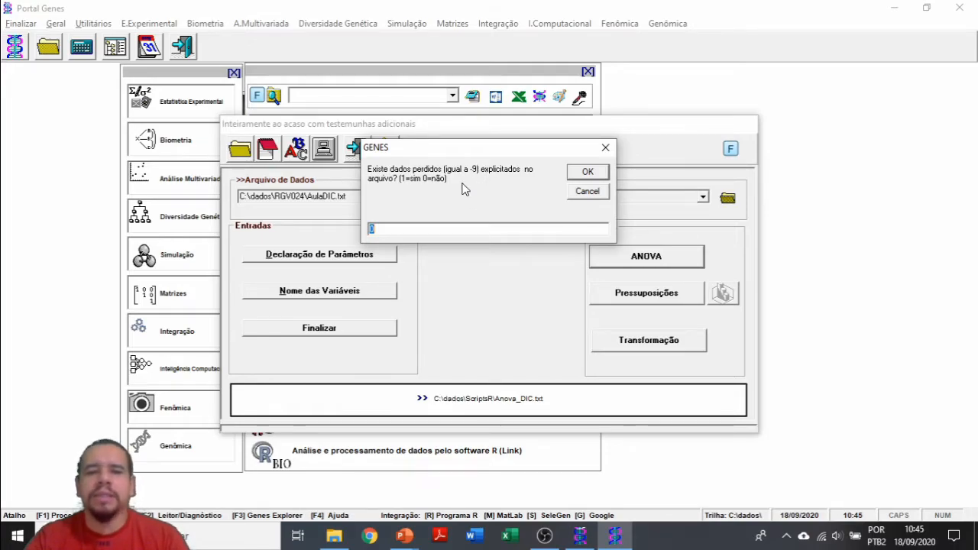
click(590, 172)
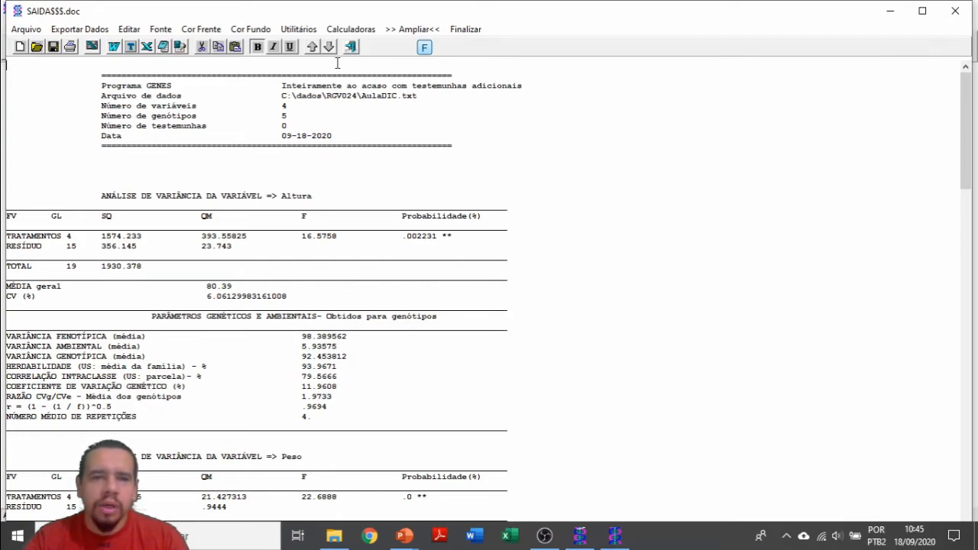
click(313, 49)
click(314, 48)
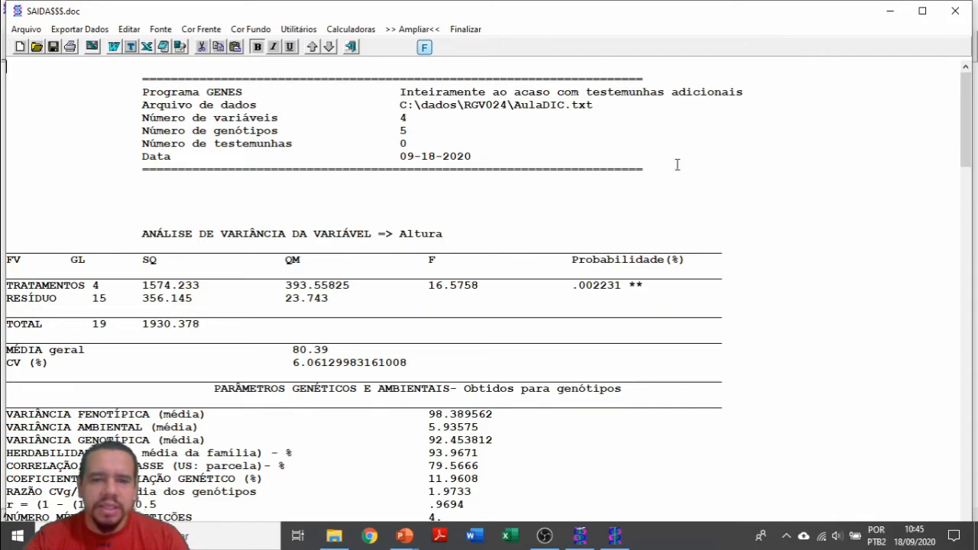
Examine the treatment effect in the Altura ANOVA table, highlighting its probability and significance asterisks.
scroll(969, 130, down, 4)
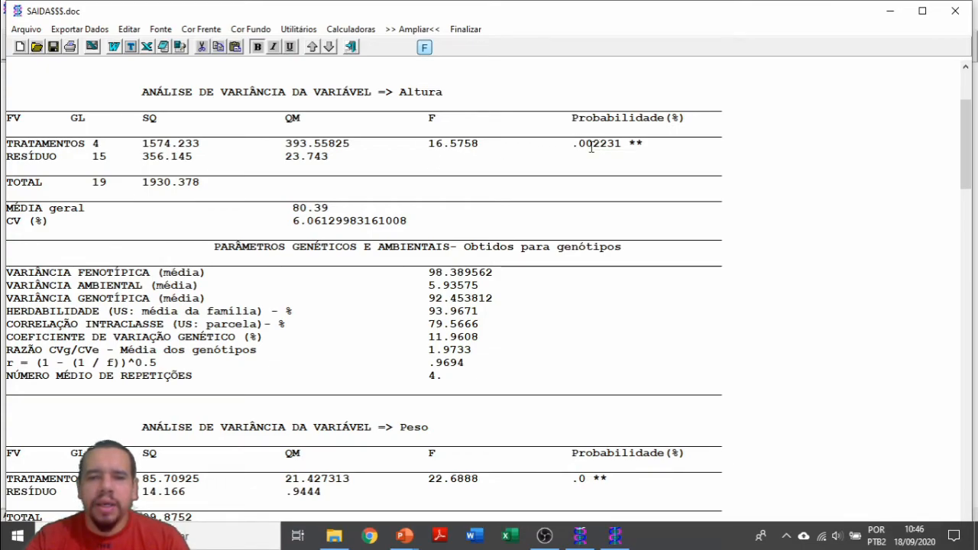
drag(644, 142, 629, 145)
click(639, 144)
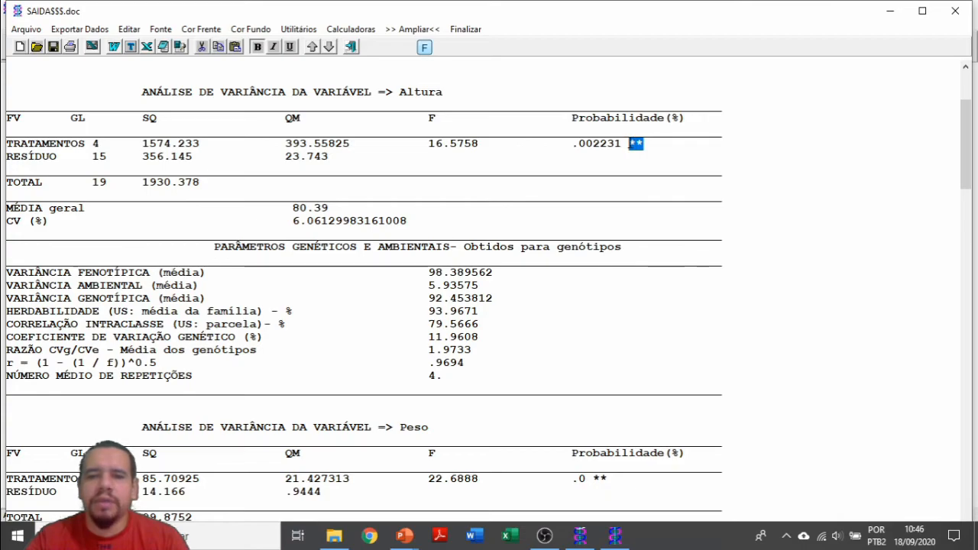
drag(622, 149, 535, 152)
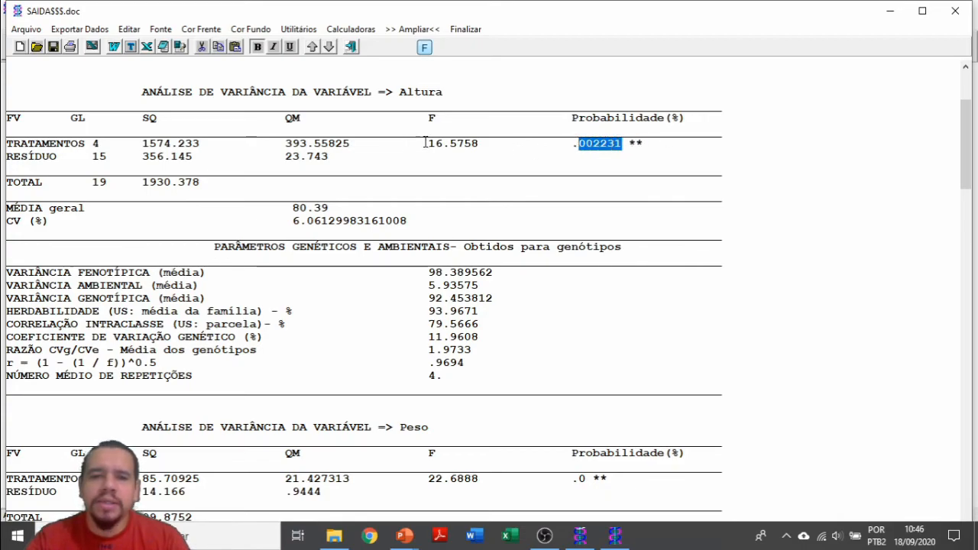
click(594, 145)
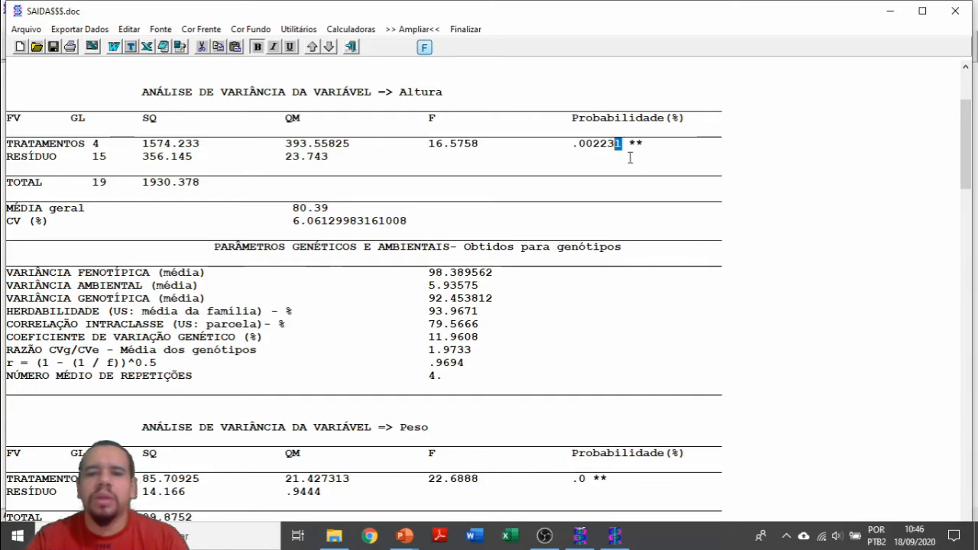
drag(579, 143, 620, 149)
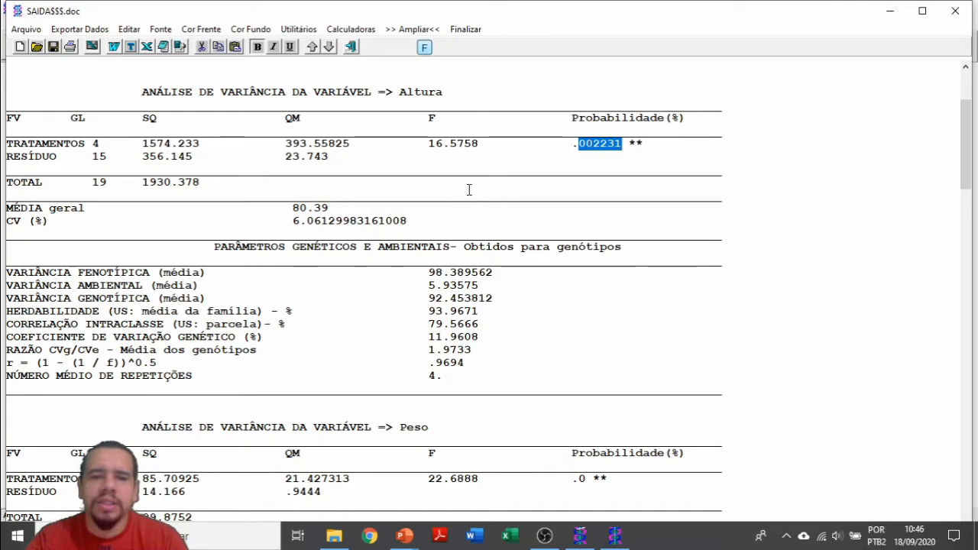
drag(622, 144, 579, 144)
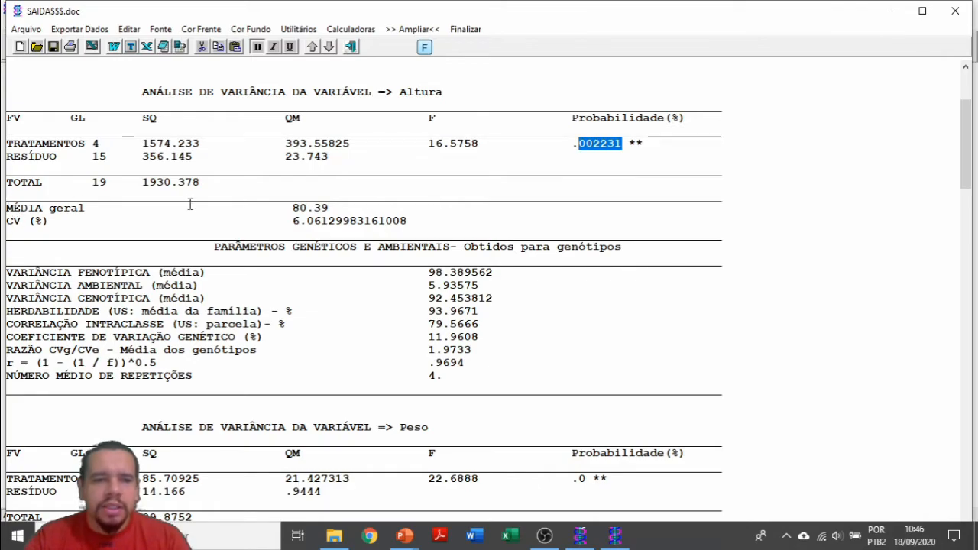
Highlight the overall mean and the coefficient of variation (CV) of Altura for review.
drag(338, 209, 8, 203)
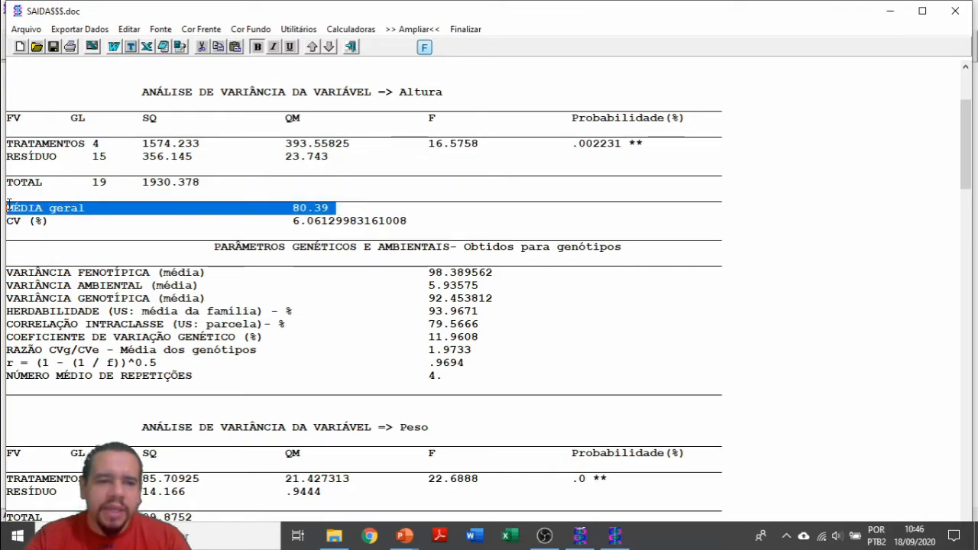
drag(416, 219, 7, 222)
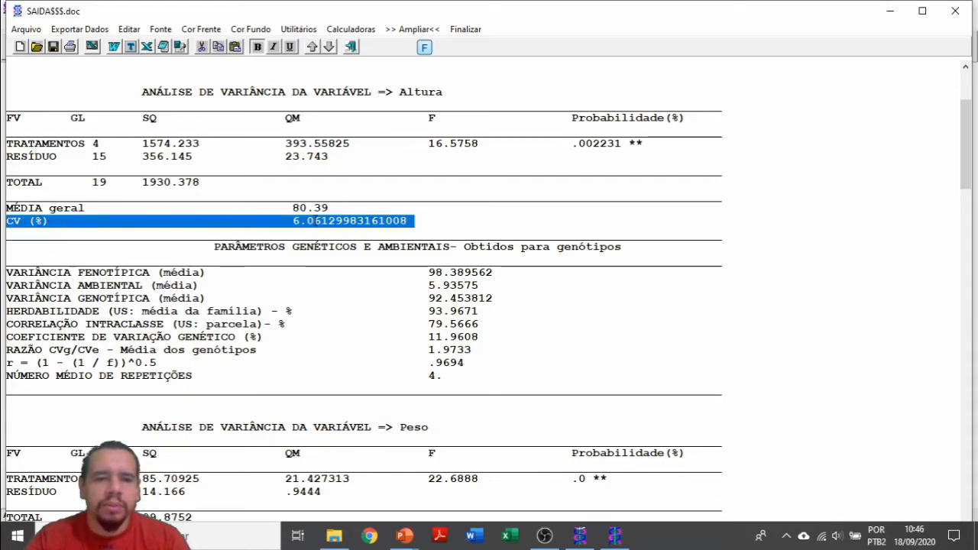
drag(292, 221, 325, 225)
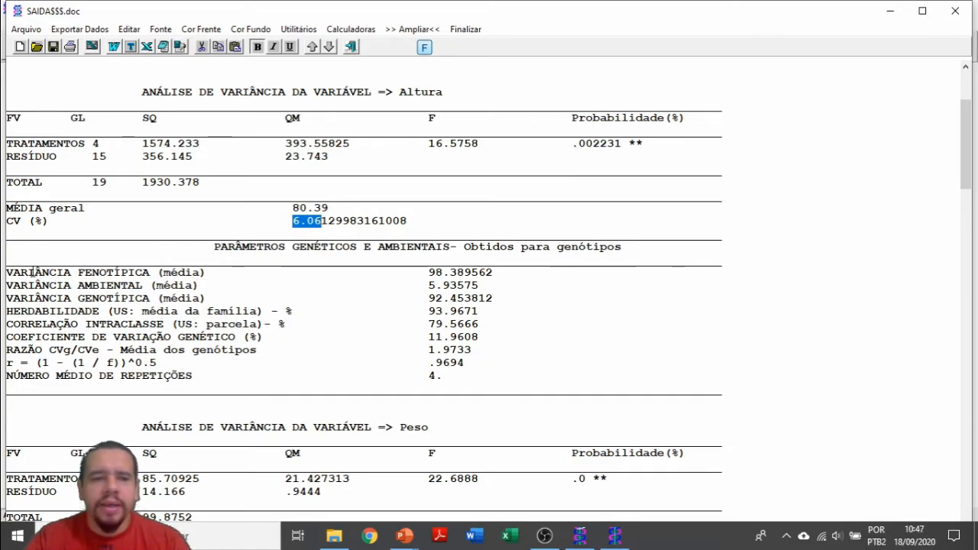
Review the genetic and environmental parameters of Altura, highlighting the heritability value and the whole parameter block.
drag(486, 380, 4, 273)
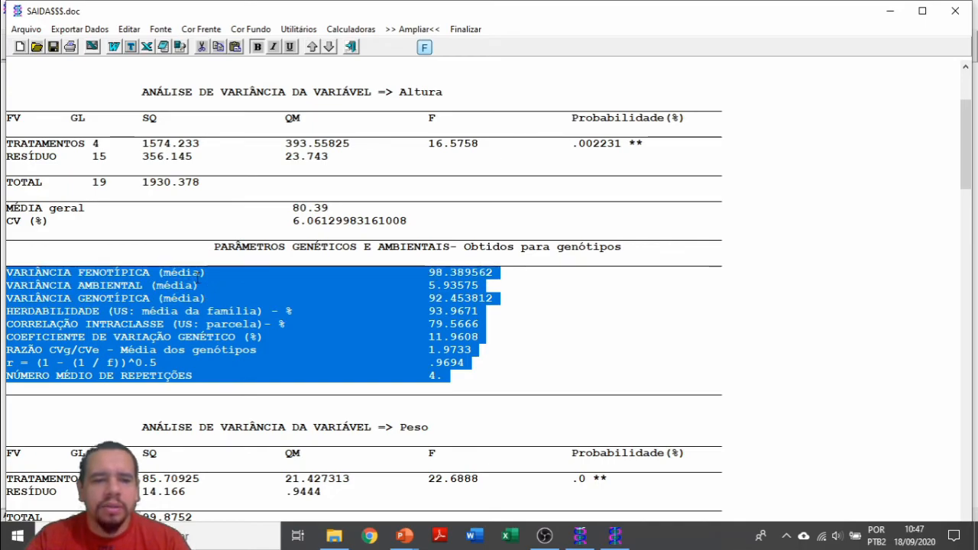
click(243, 272)
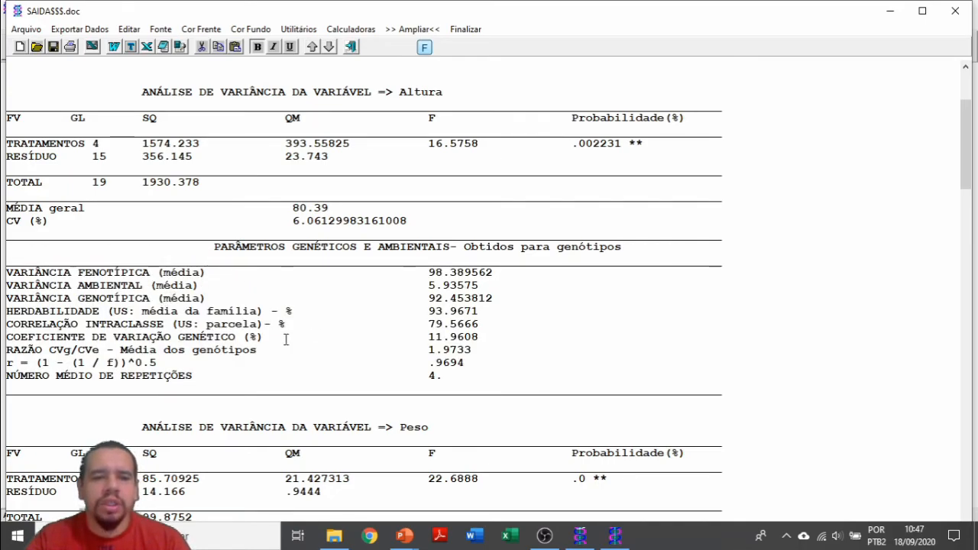
drag(487, 314, 436, 312)
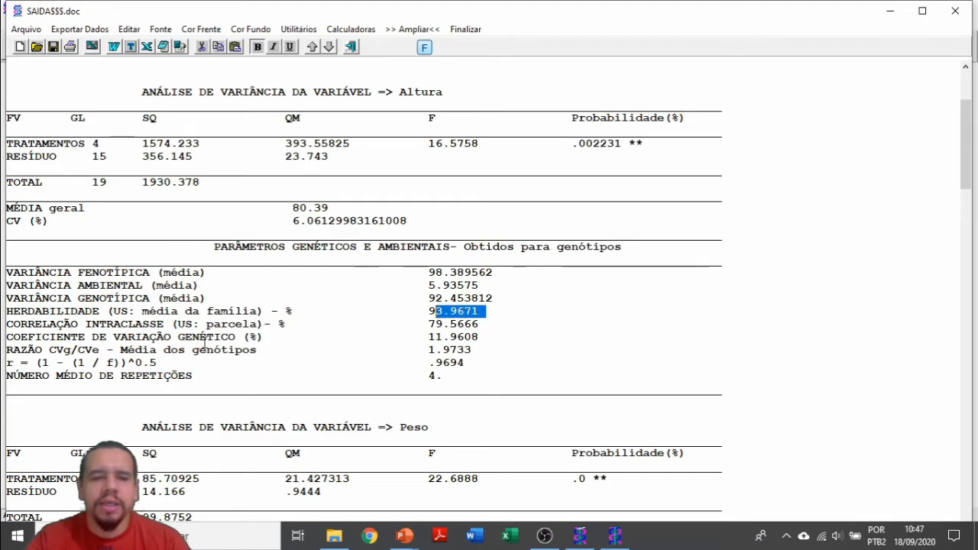
click(481, 336)
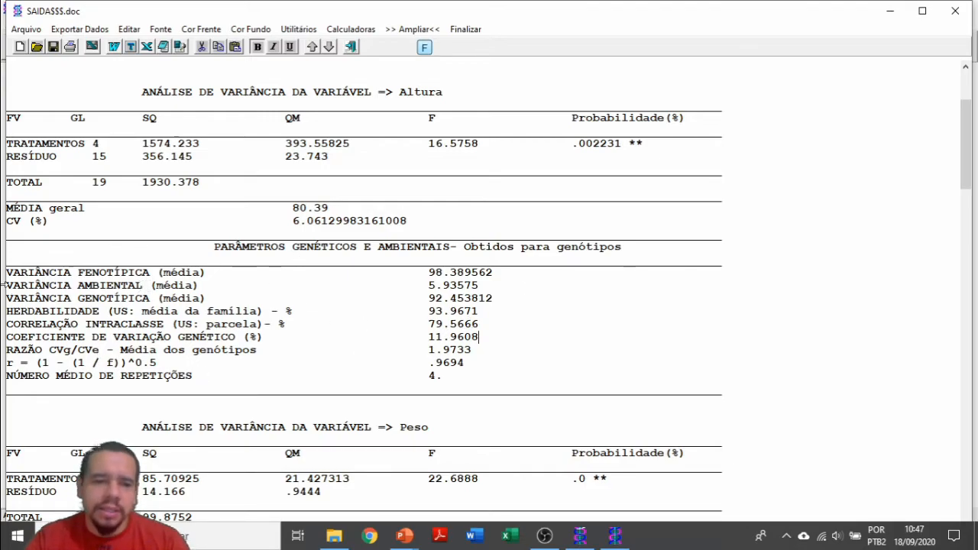
drag(7, 269, 540, 372)
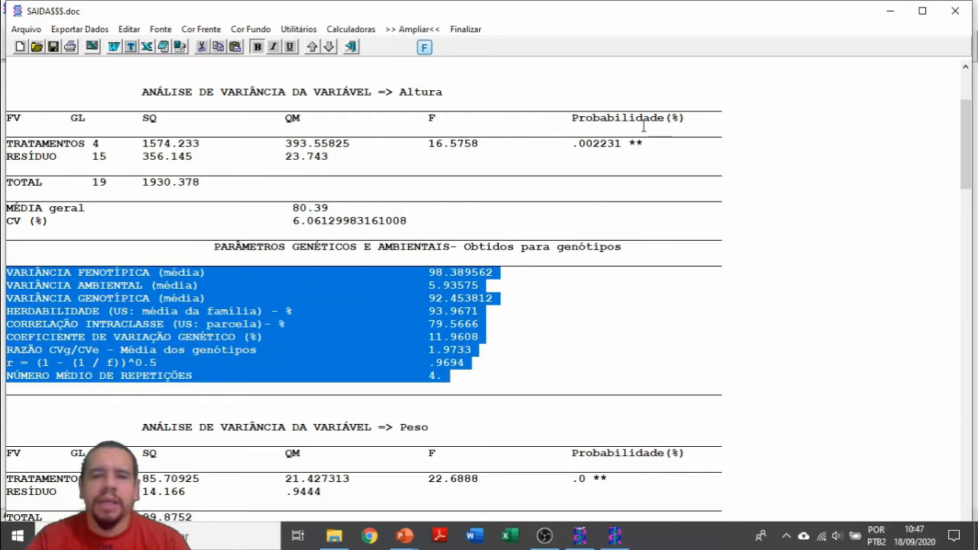
Review the ANOVA results for Peso, Produtividade and Cor, plus the covariances, correlations and means, and return to the report's beginning.
scroll(320, 242, down, 6)
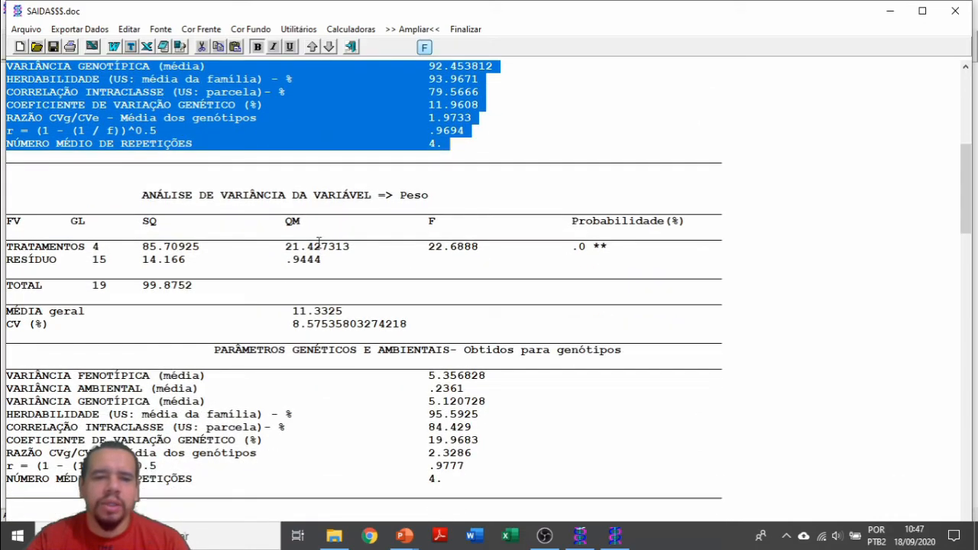
scroll(424, 197, down, 10)
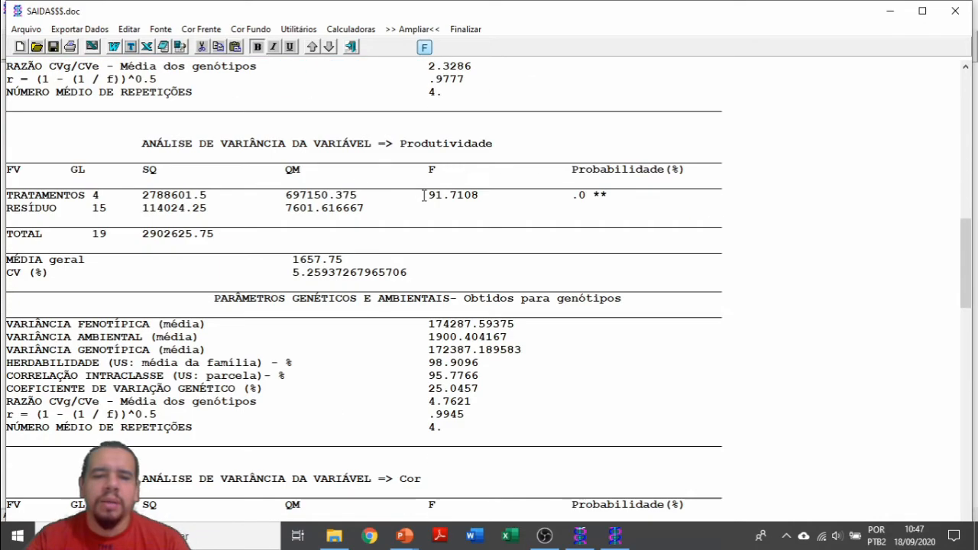
scroll(452, 158, down, 9)
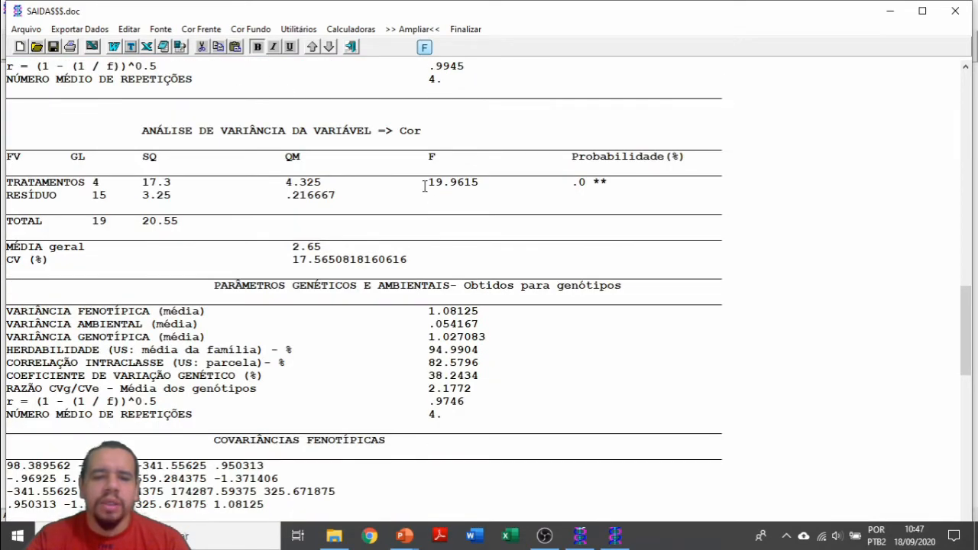
scroll(509, 239, down, 5)
scroll(516, 254, down, 4)
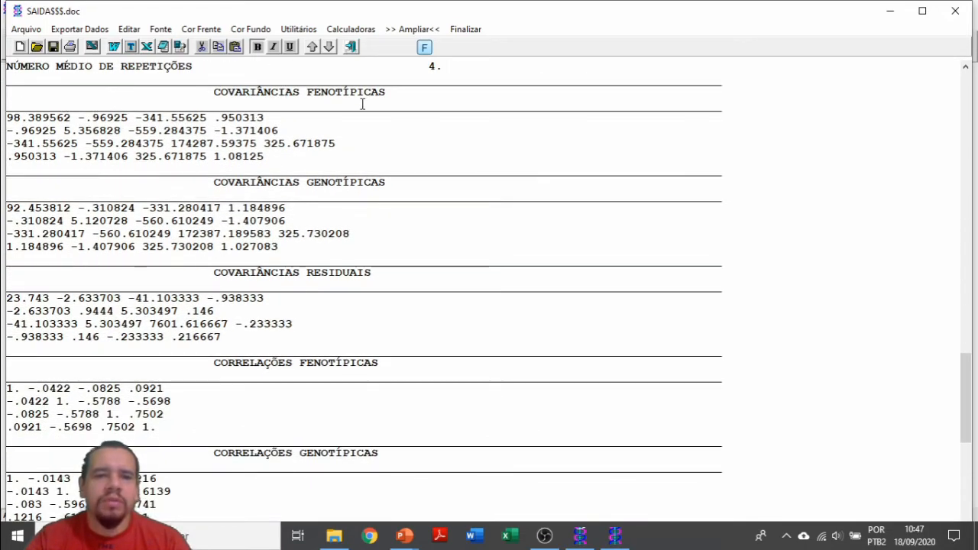
scroll(321, 345, down, 9)
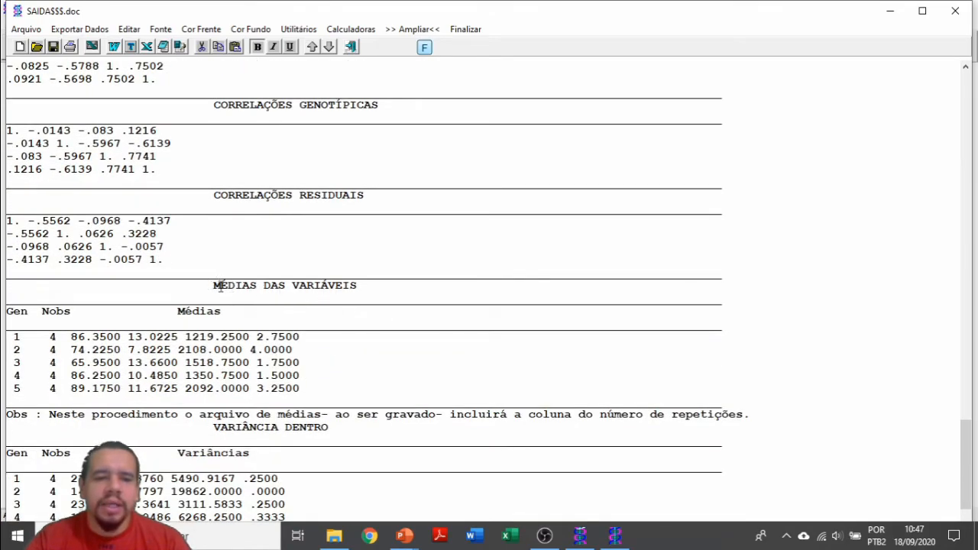
scroll(320, 392, down, 1)
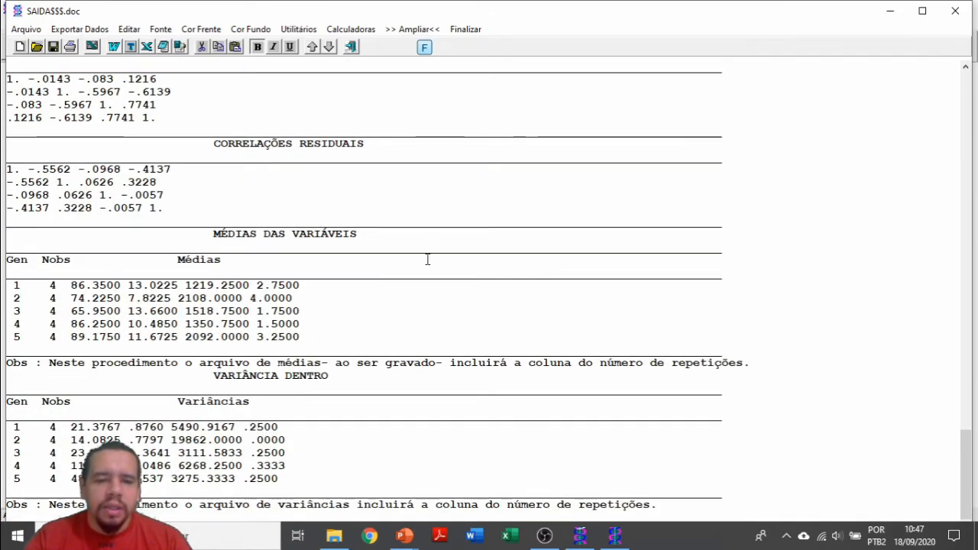
scroll(150, 170, up, 5)
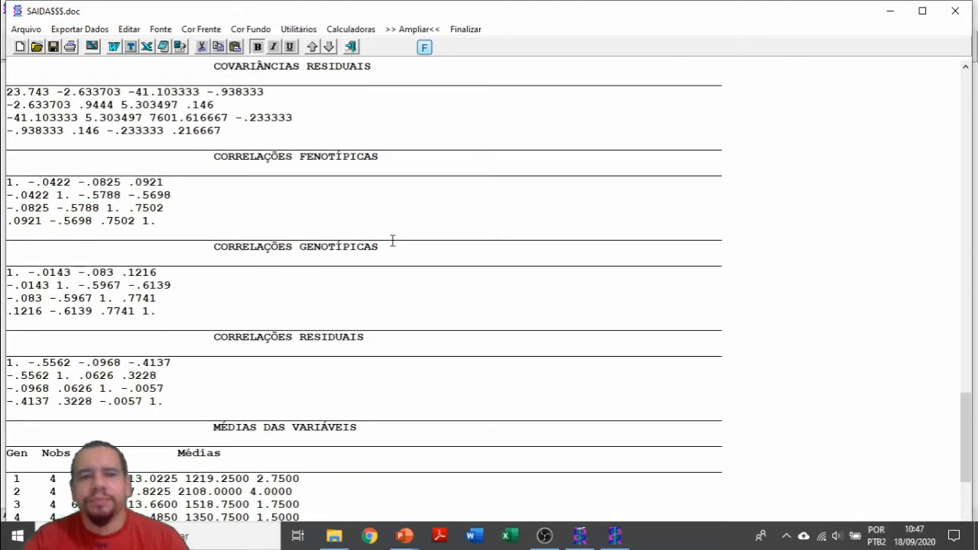
scroll(393, 234, up, 20)
scroll(403, 208, up, 11)
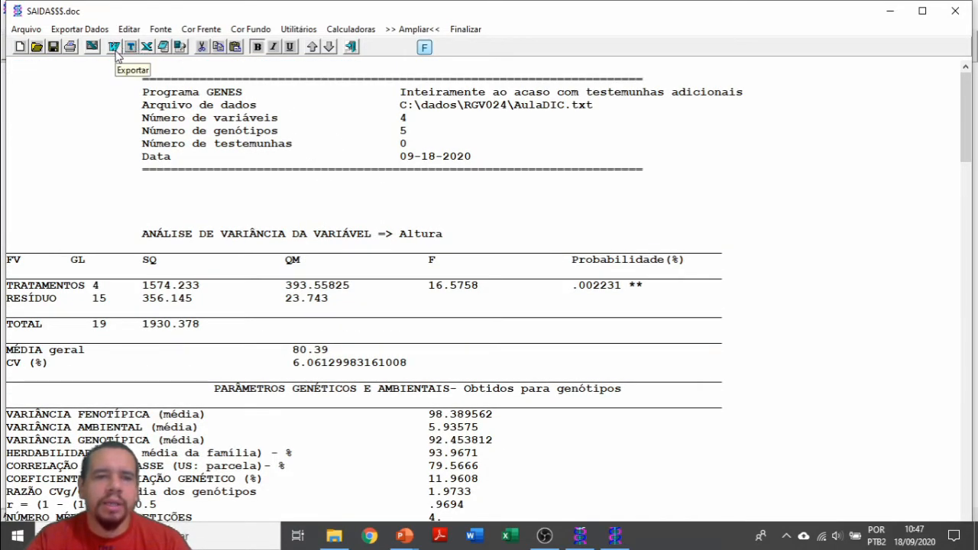
Export the analysis report to Bloco de Notas and look through its header and the ANOVA results.
click(164, 51)
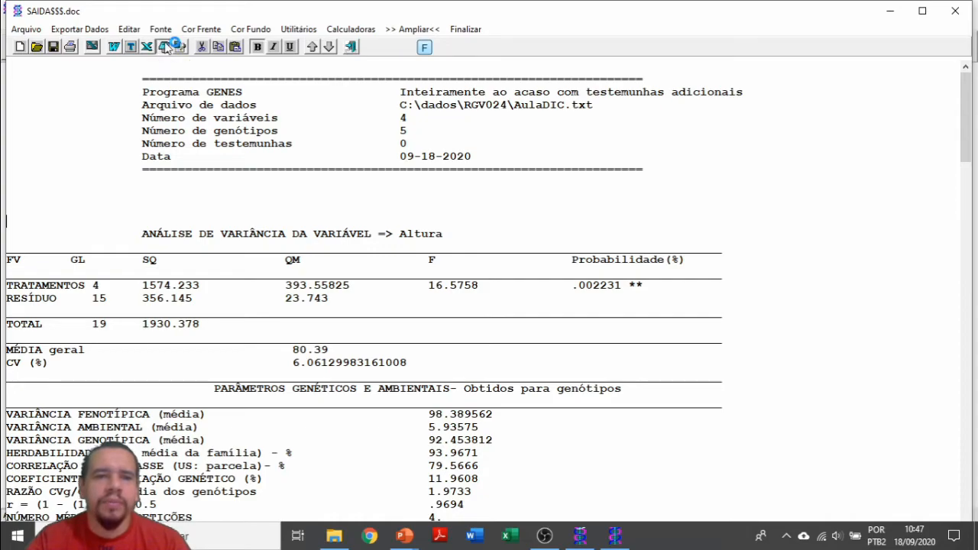
click(847, 100)
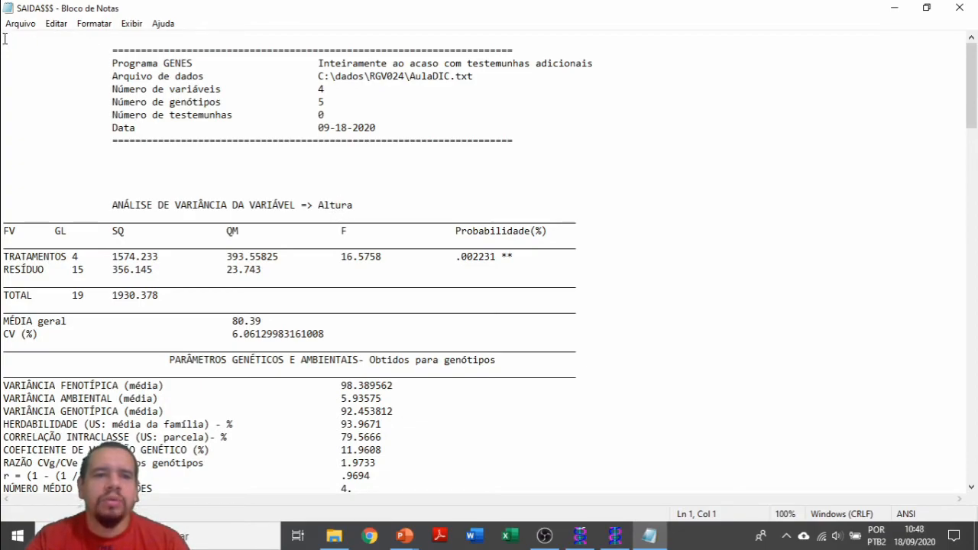
drag(8, 46, 243, 179)
drag(459, 201, 60, 182)
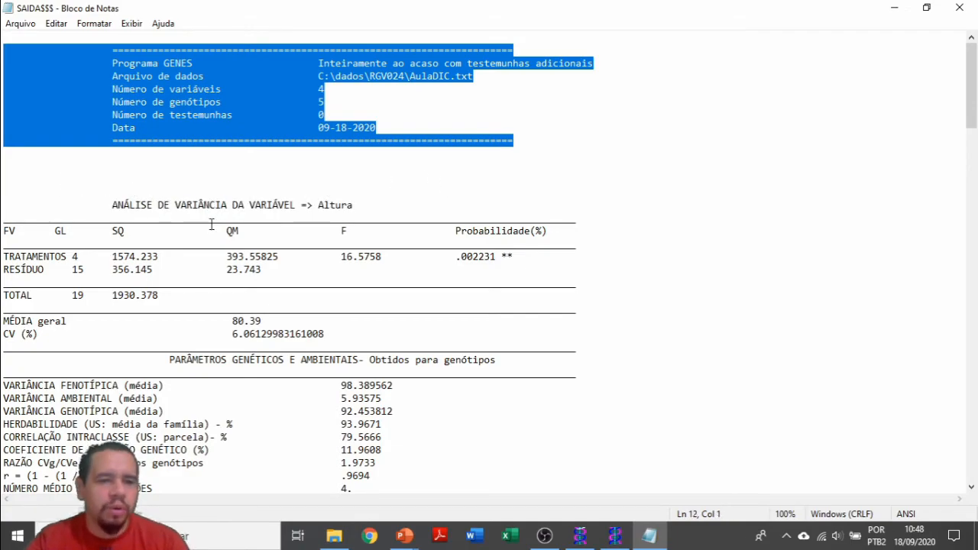
scroll(444, 114, down, 9)
scroll(54, 44, up, 5)
Check the file-saving options for the exported text, close that copy, and exit the SAIDA$$$.doc report.
click(23, 24)
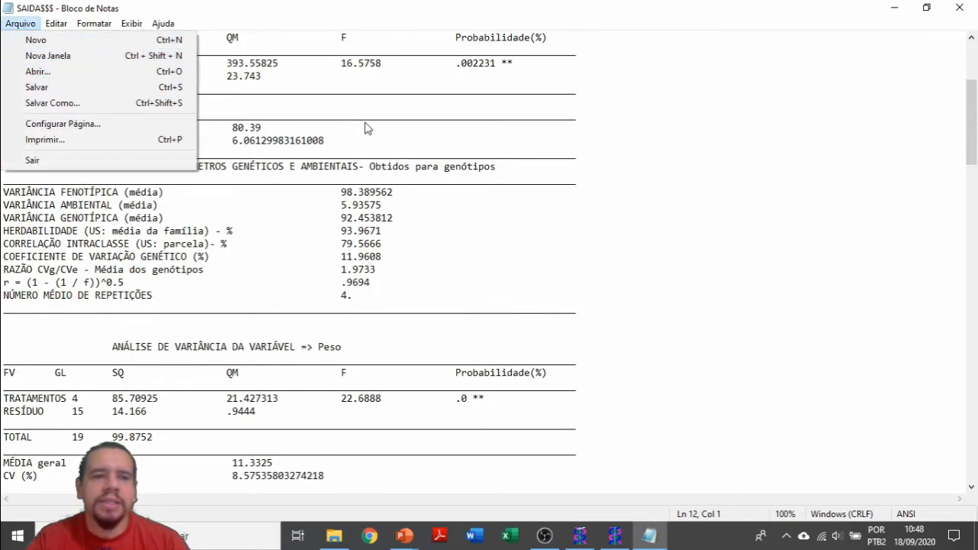
click(451, 100)
click(960, 8)
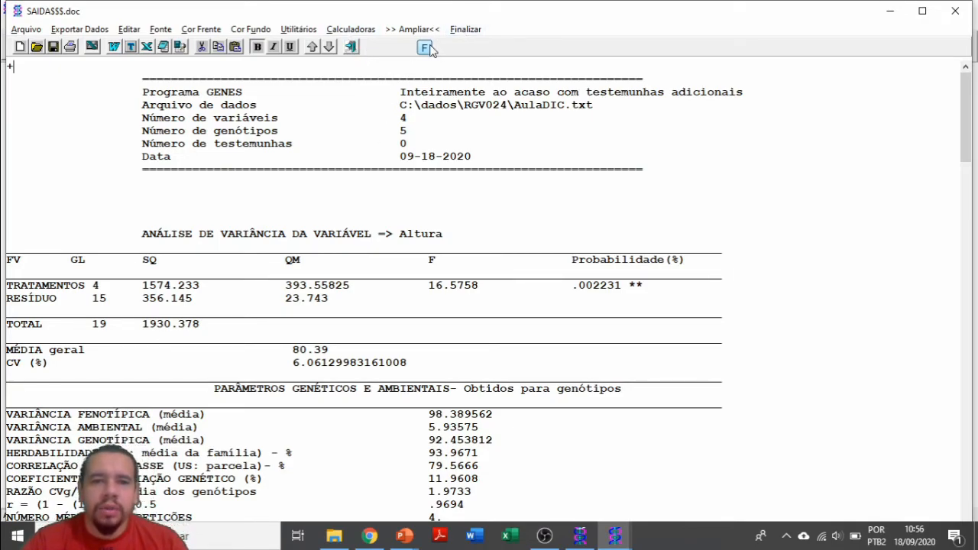
click(352, 48)
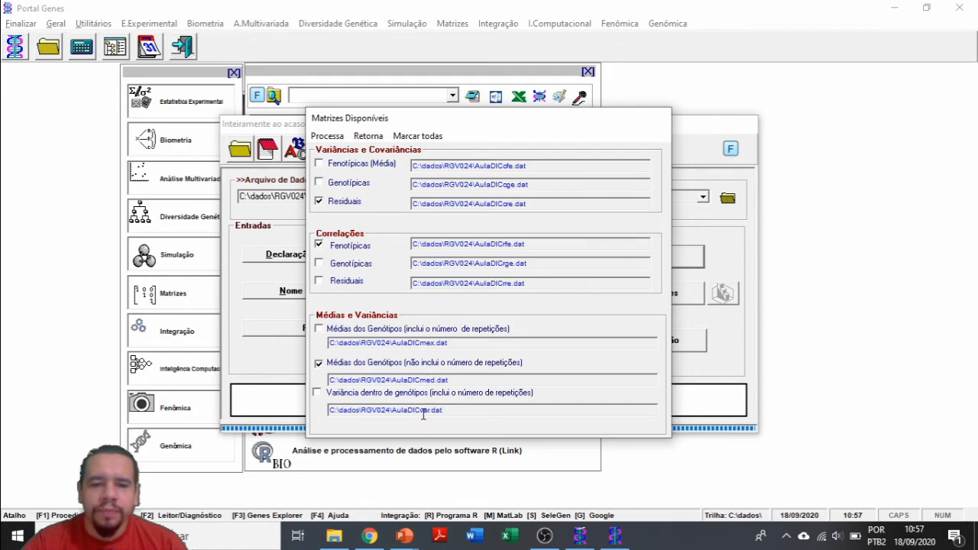
Process the selected matrices, including the genotype means file AulaDICmed.dat, and answer 0 to exclude the checks (testemunhas).
drag(331, 379, 415, 375)
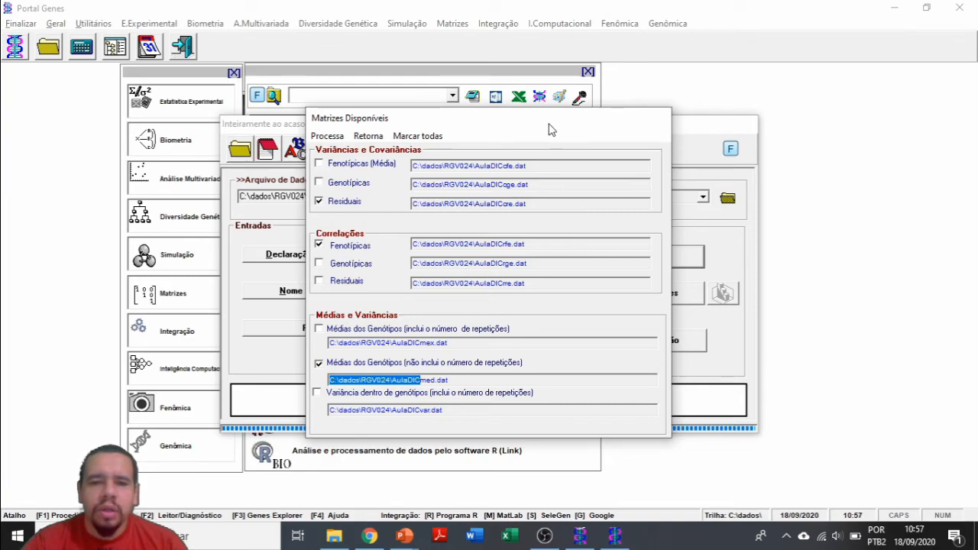
click(420, 380)
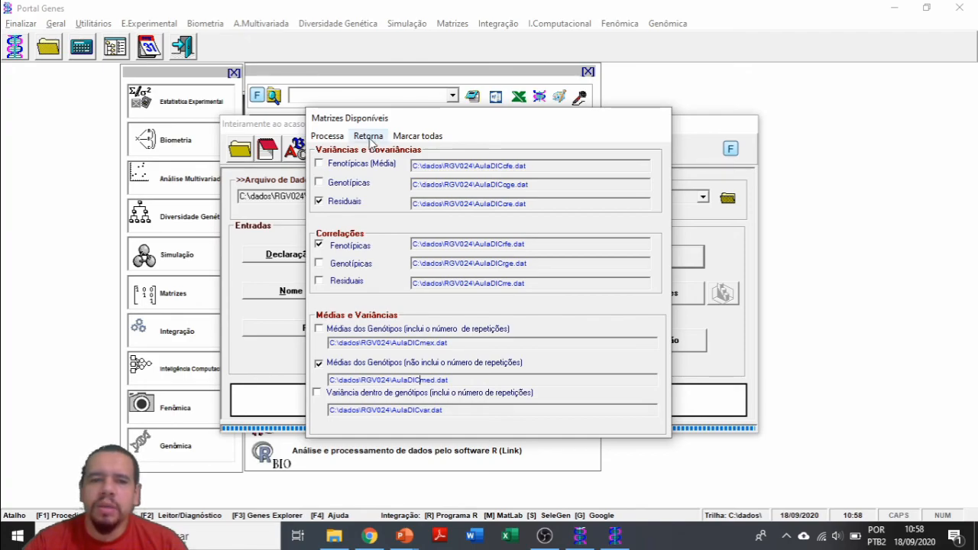
click(329, 137)
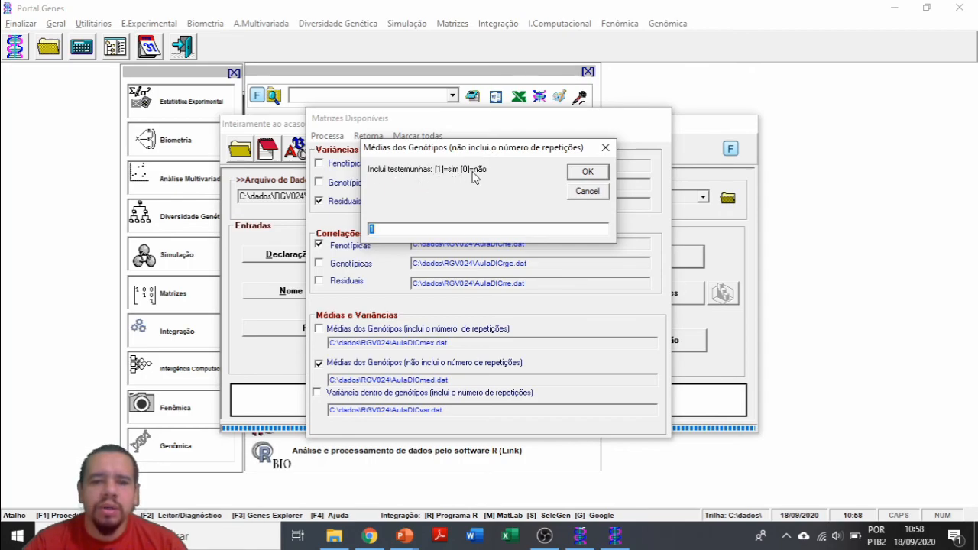
text(0)
click(583, 173)
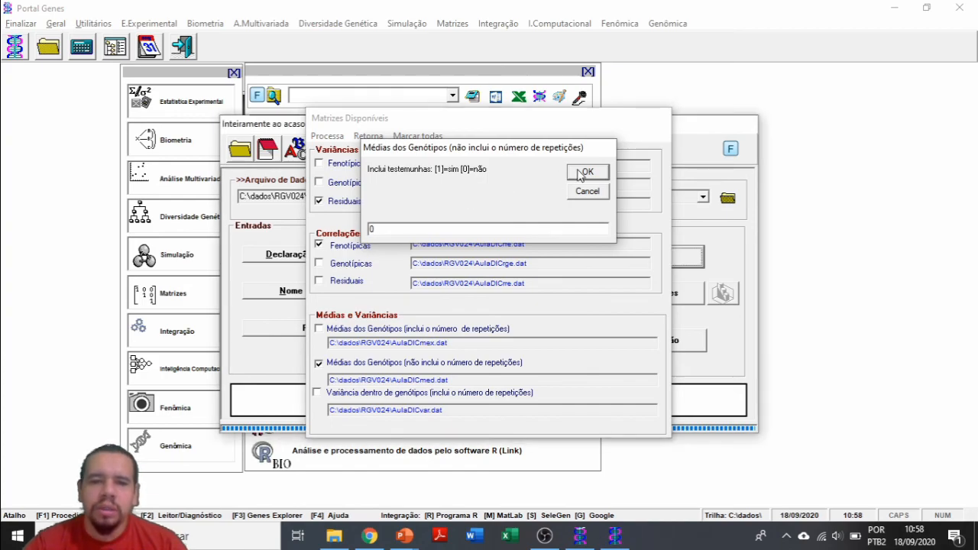